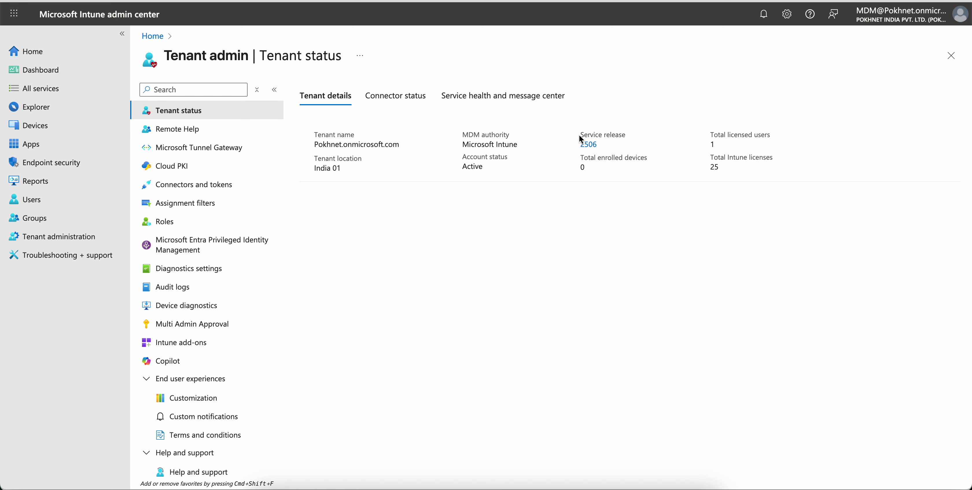
# Step: Check the service release shown in the tenant's status details
pyautogui.moveTo(579, 135)
pyautogui.mouseDown()
pyautogui.moveTo(616, 144)
pyautogui.moveTo(573, 137)
pyautogui.mouseUp()
pyautogui.click(649, 147)
pyautogui.click(673, 135)
pyautogui.press('super+equal')
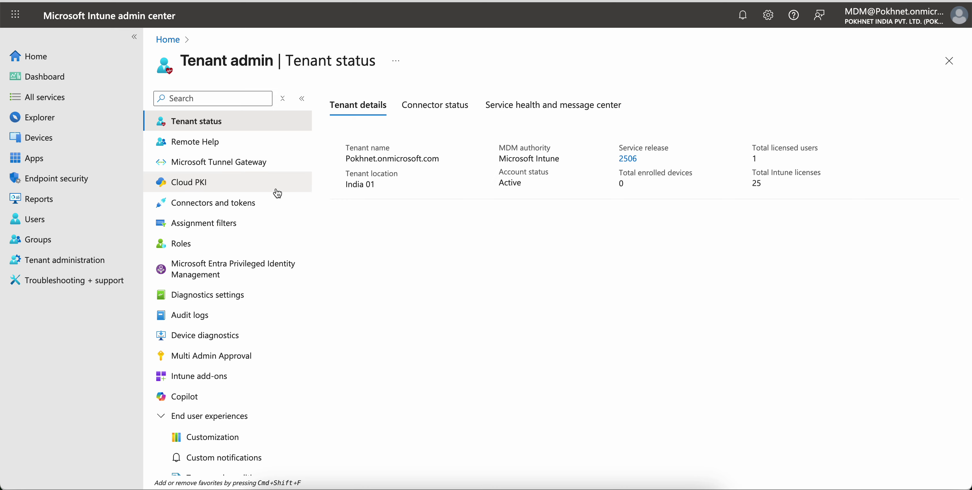
pyautogui.click(88, 138)
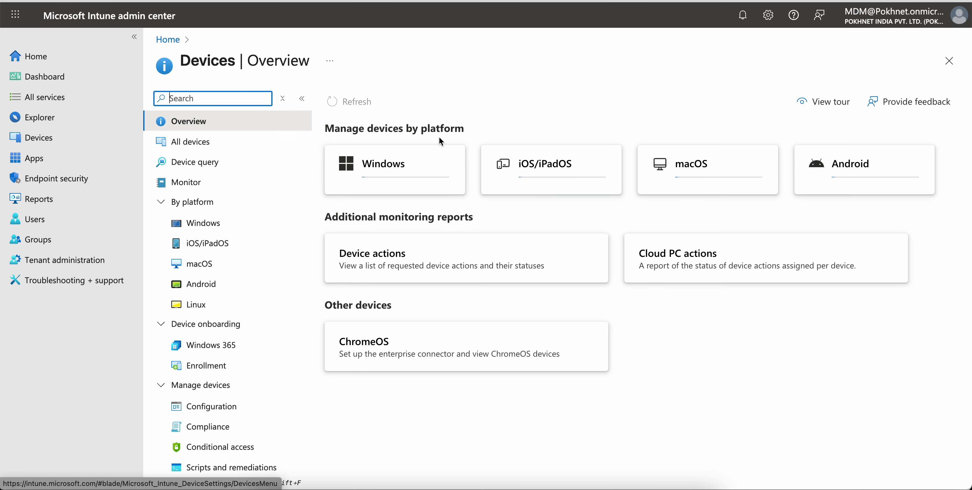
pyautogui.click(88, 262)
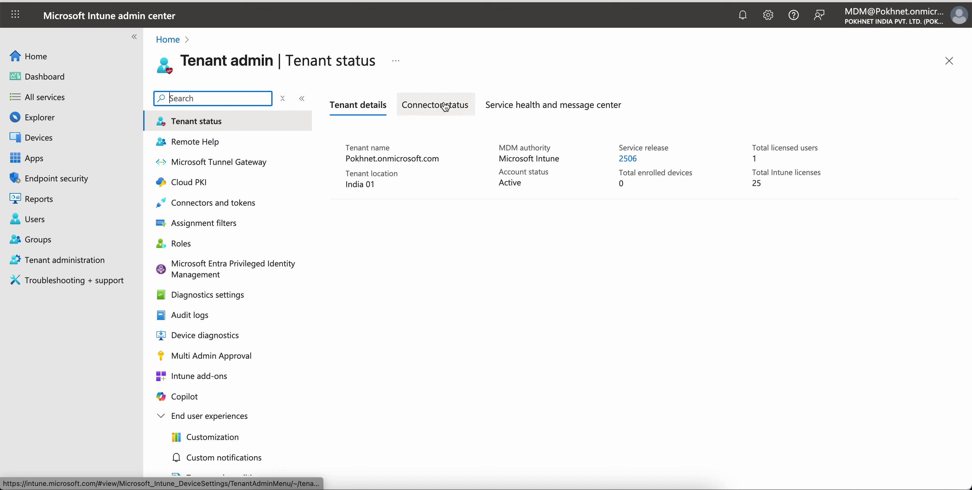
pyautogui.click(497, 77)
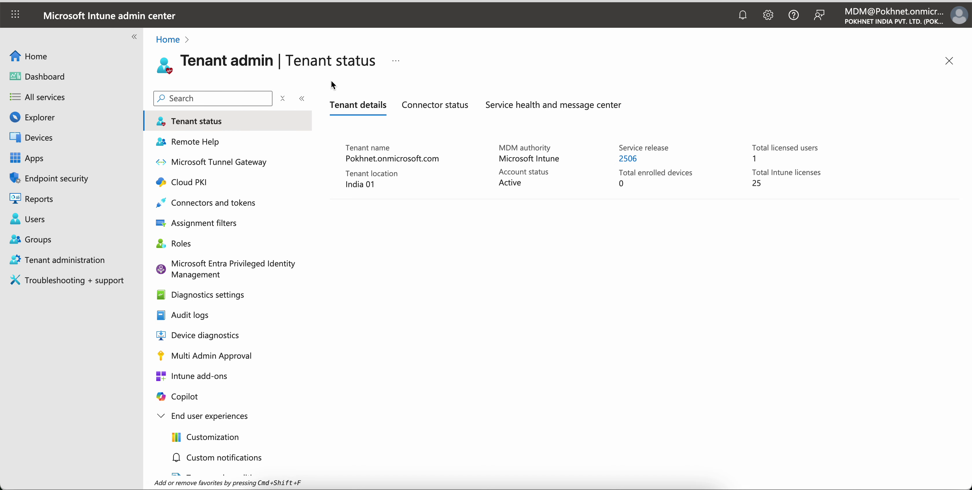
# Step: Open the device clean-up rules for the tenant's devices
pyautogui.click(38, 137)
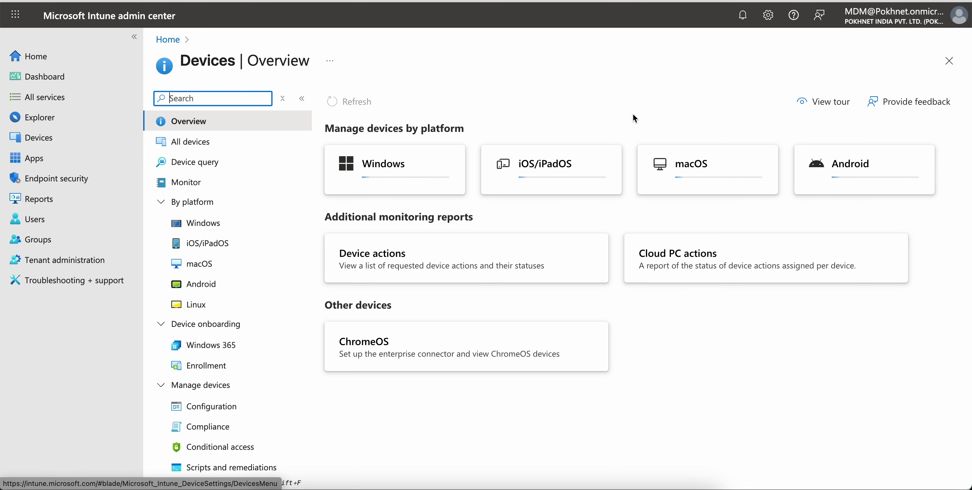
pyautogui.scroll(-5, 582, 141)
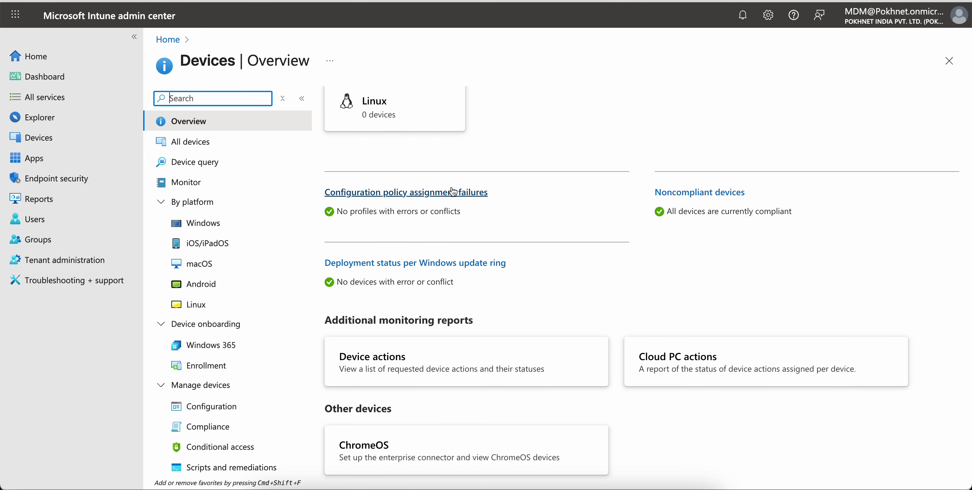
pyautogui.scroll(-5, 289, 226)
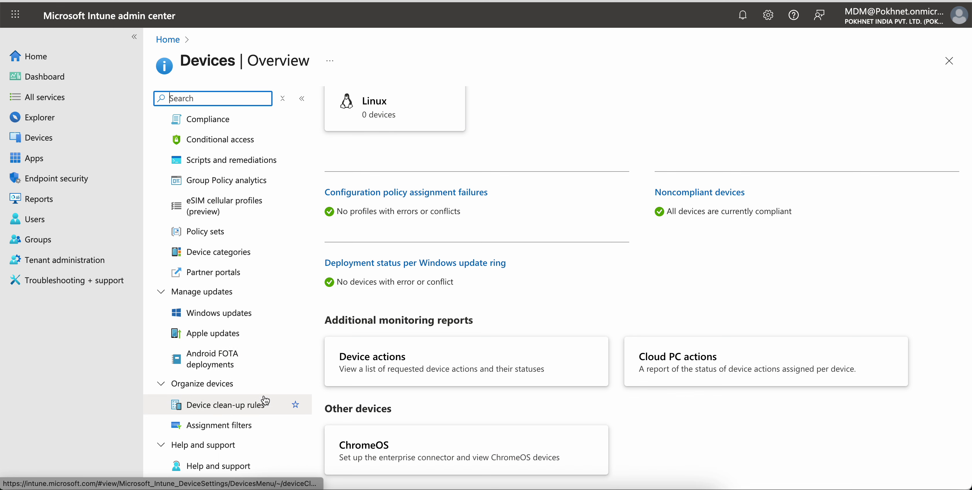
pyautogui.click(238, 411)
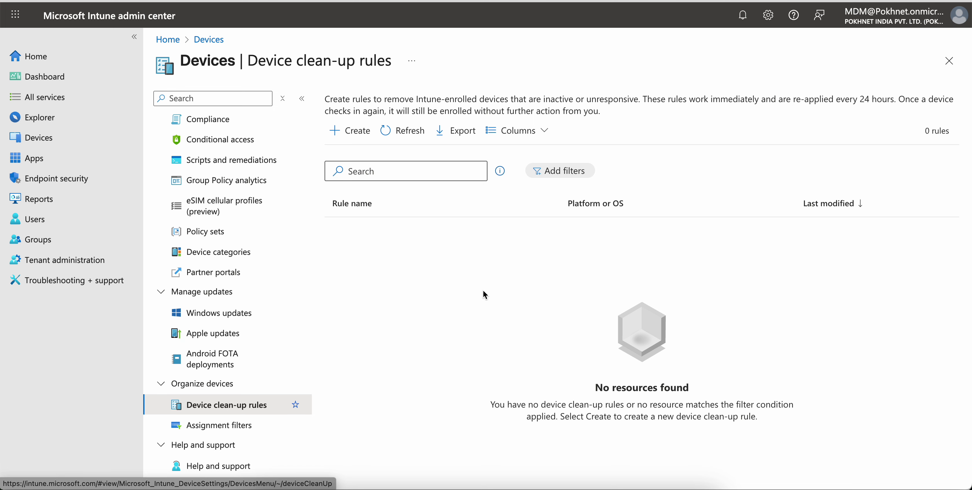
# Step: Start a new device clean-up rule with "iOS Device Cleanup Rule" as both its name and description
pyautogui.click(363, 131)
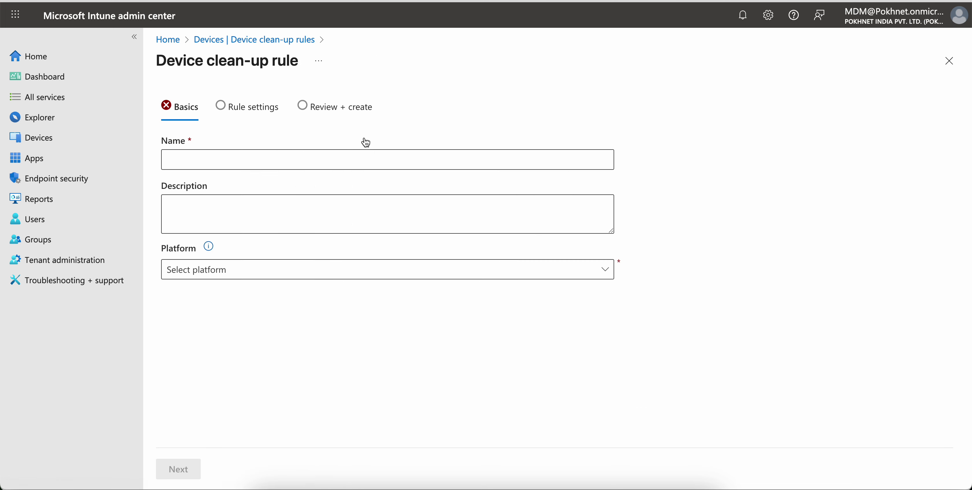
pyautogui.click(281, 159)
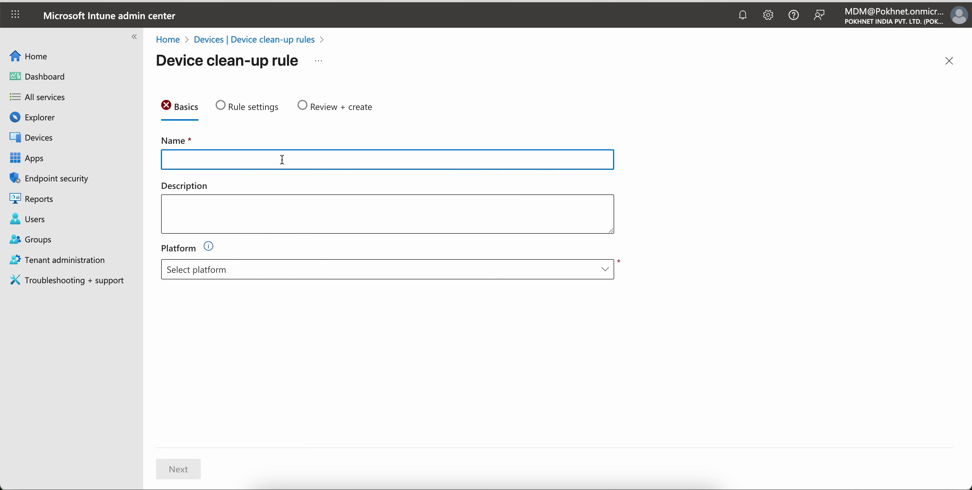
pyautogui.write('iOS Device Cleanup Ri')
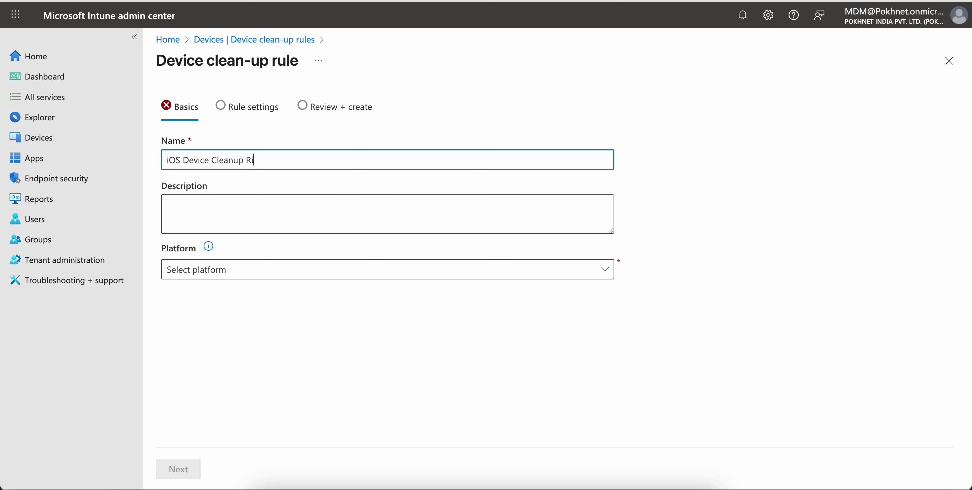
pyautogui.press('BackSpace')
pyautogui.write('ule')
pyautogui.moveTo(296, 157); pyautogui.dragTo(160, 165)
pyautogui.hotkey('ctrl', 'c')
pyautogui.click(203, 200)
pyautogui.hotkey('ctrl', 'v')
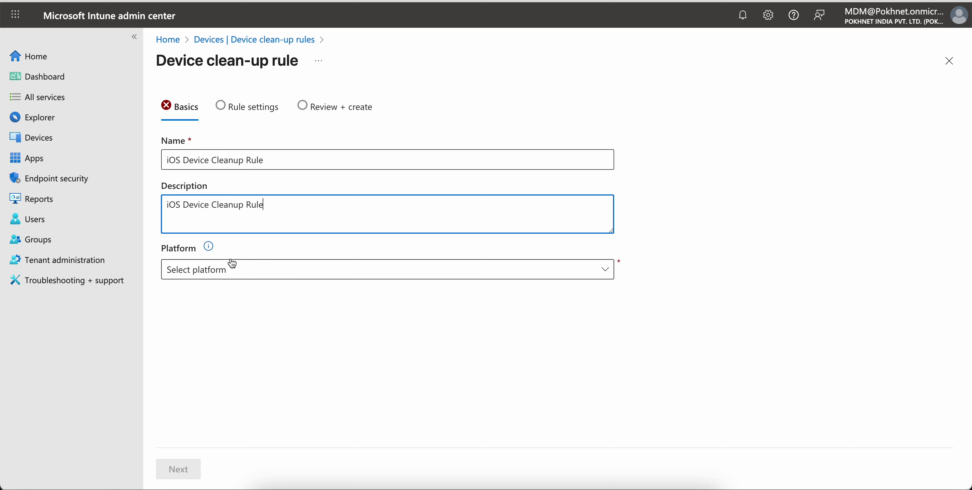
# Step: Set the clean-up rule's platform to iOS/iPadOS and proceed to the rule settings
pyautogui.click(213, 251)
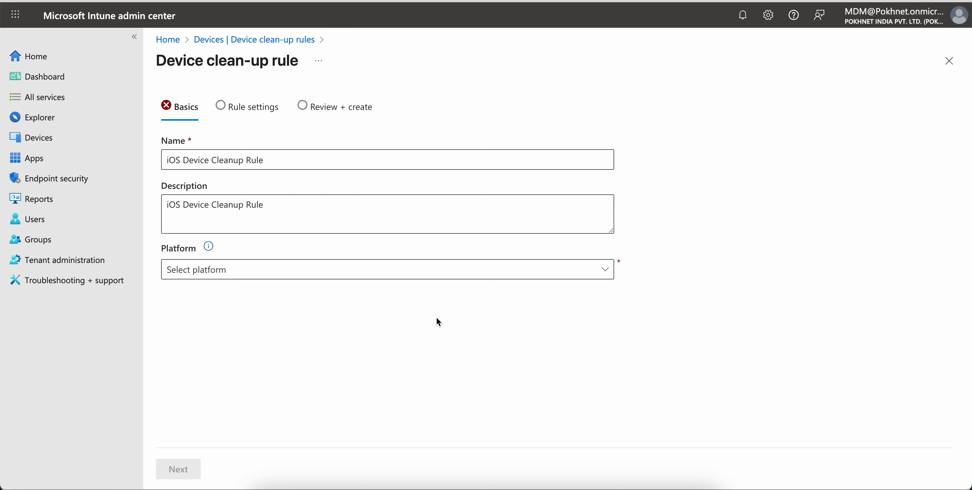
pyautogui.click(434, 279)
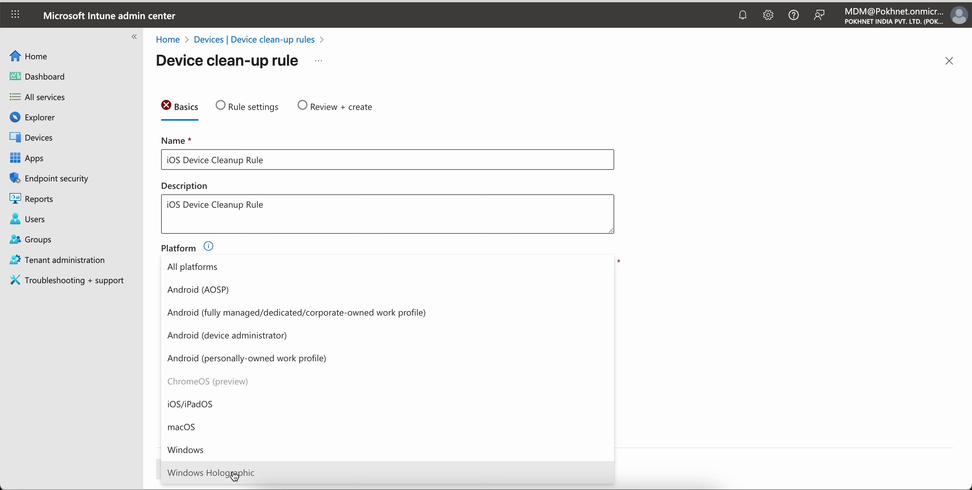
pyautogui.click(240, 410)
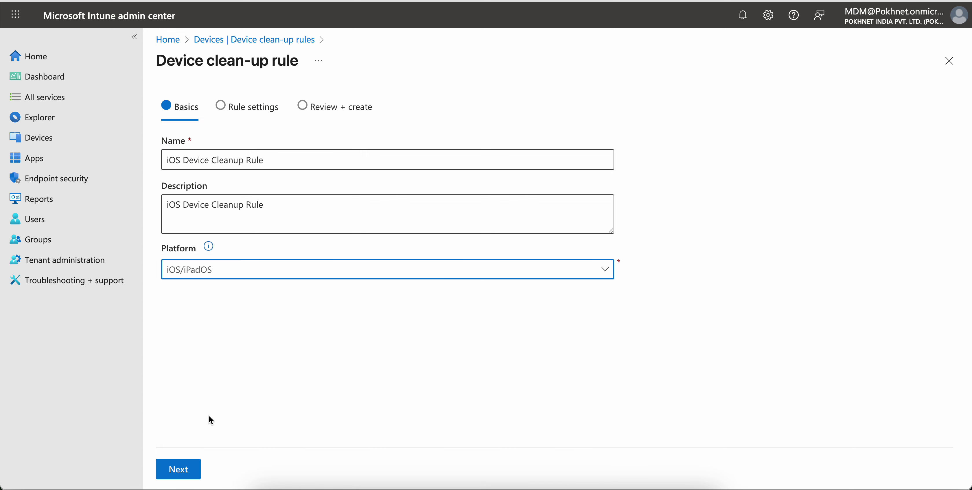
pyautogui.click(187, 473)
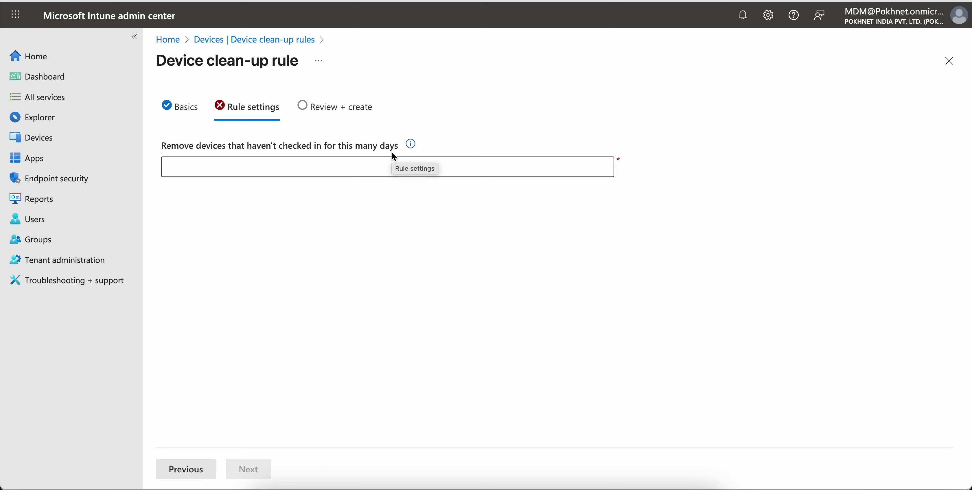
# Step: Set the rule to remove devices that haven't checked in for 45 days and preview the affected devices
pyautogui.moveTo(408, 150)
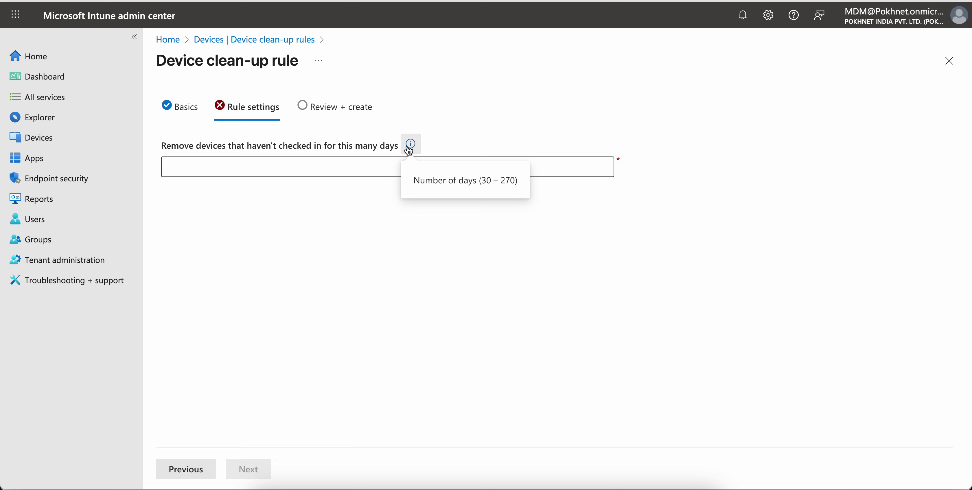
pyautogui.click(352, 166)
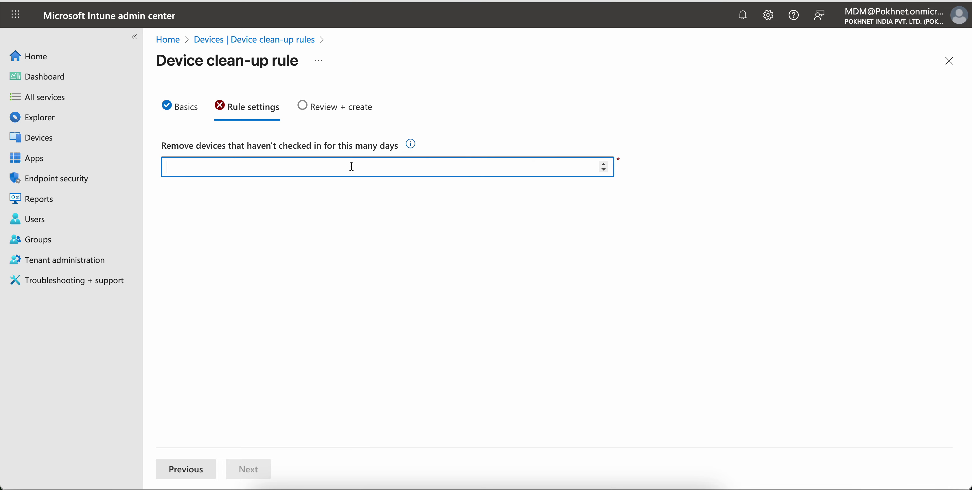
pyautogui.write('45')
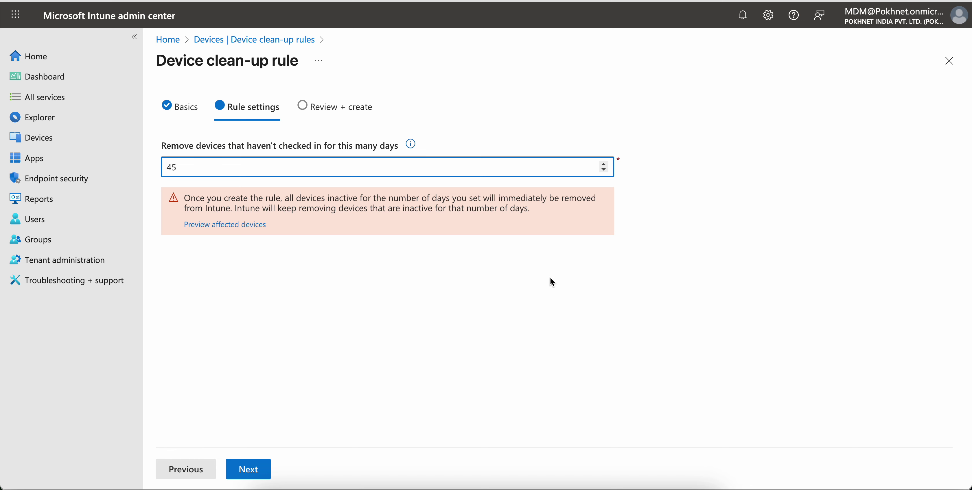
pyautogui.doubleClick(202, 167)
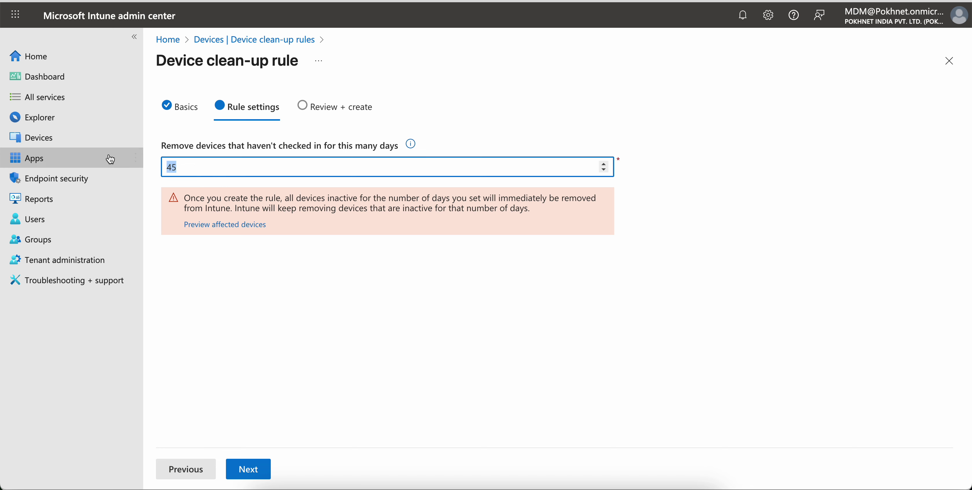
pyautogui.click(206, 224)
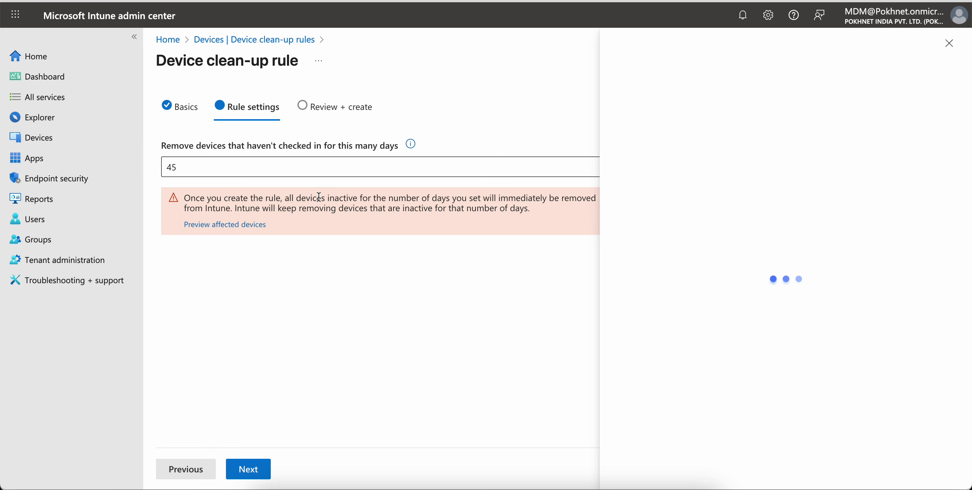
pyautogui.click(948, 43)
# Step: Set the iOS rule's inactivity limit to 60 days and create the rule
pyautogui.doubleClick(181, 163)
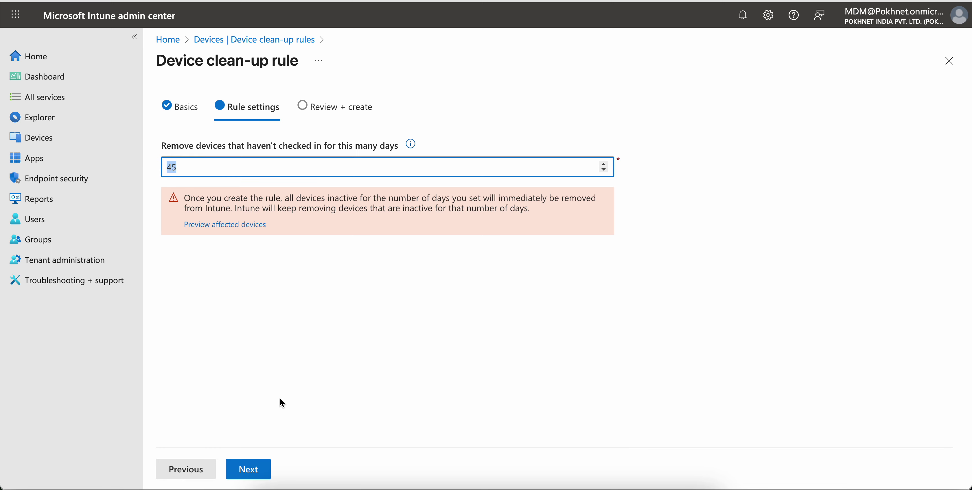
pyautogui.click(283, 327)
pyautogui.click(197, 170)
pyautogui.press('BackSpace')
pyautogui.press('BackSpace')
pyautogui.write('60')
pyautogui.click(317, 287)
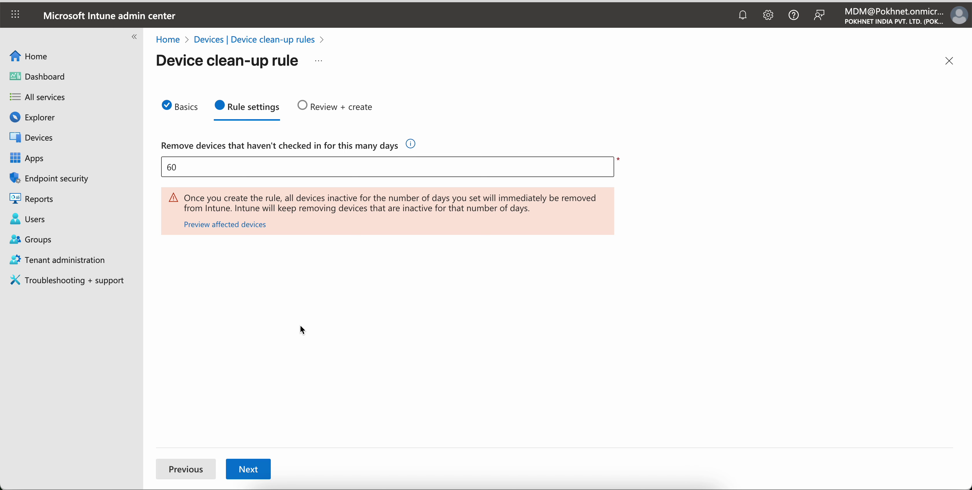
pyautogui.click(259, 467)
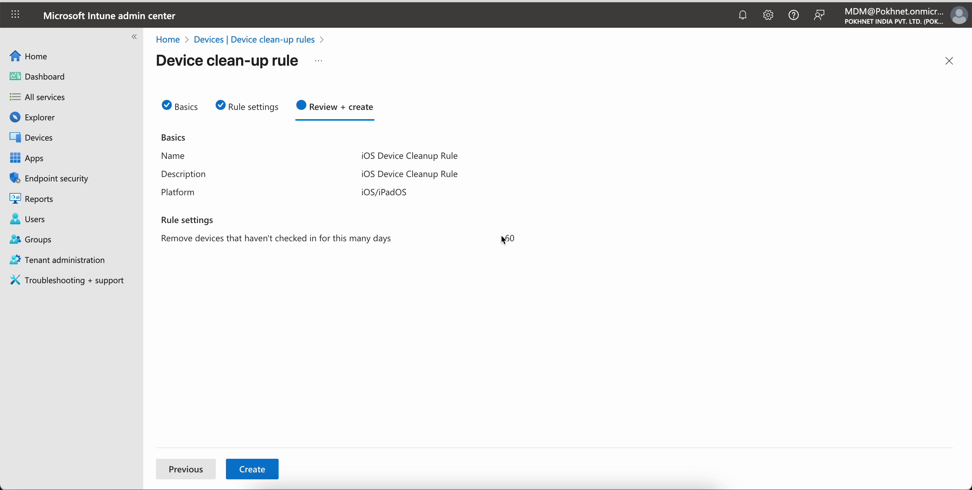
pyautogui.click(253, 468)
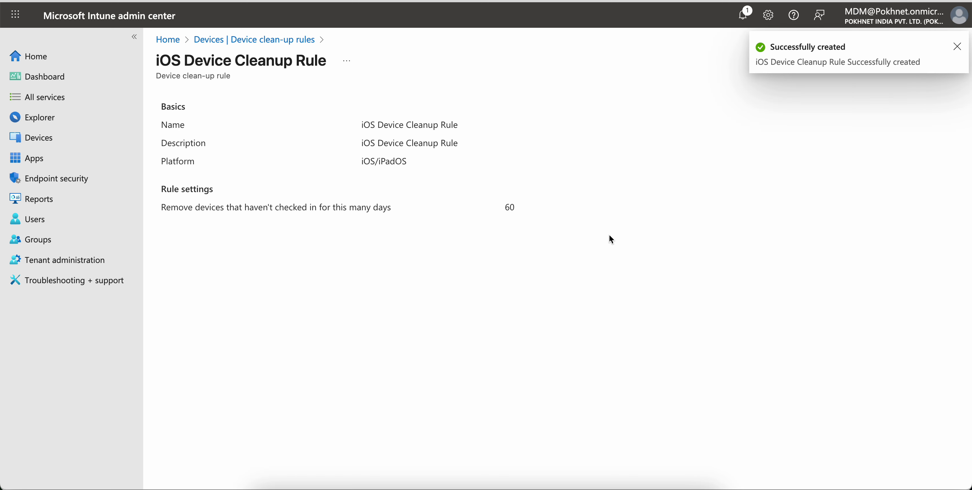
# Step: Review the properties of iOS Device Cleanup Rule from the rules list and return to the list
pyautogui.click(279, 39)
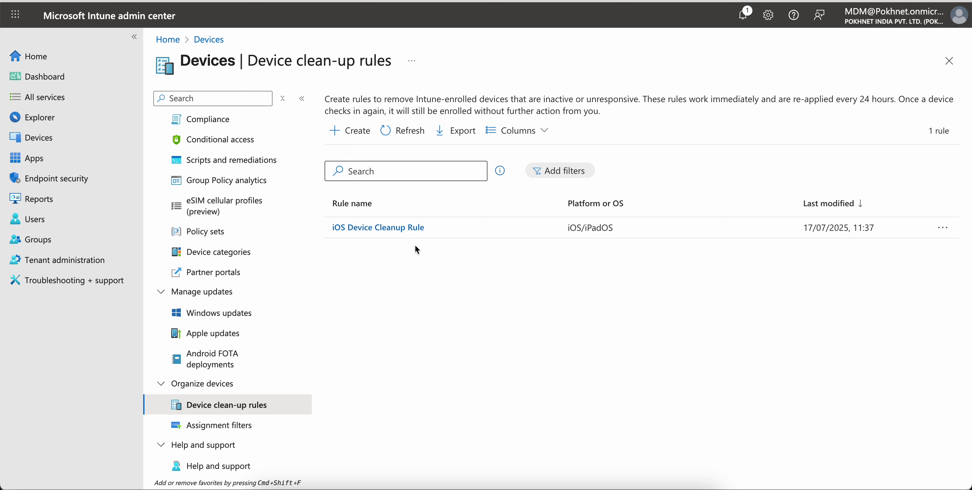
pyautogui.click(407, 228)
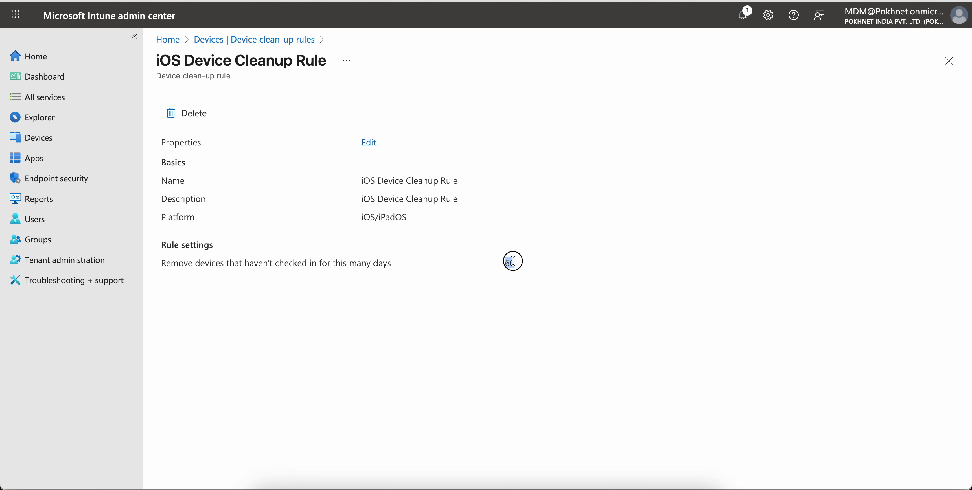
pyautogui.click(302, 40)
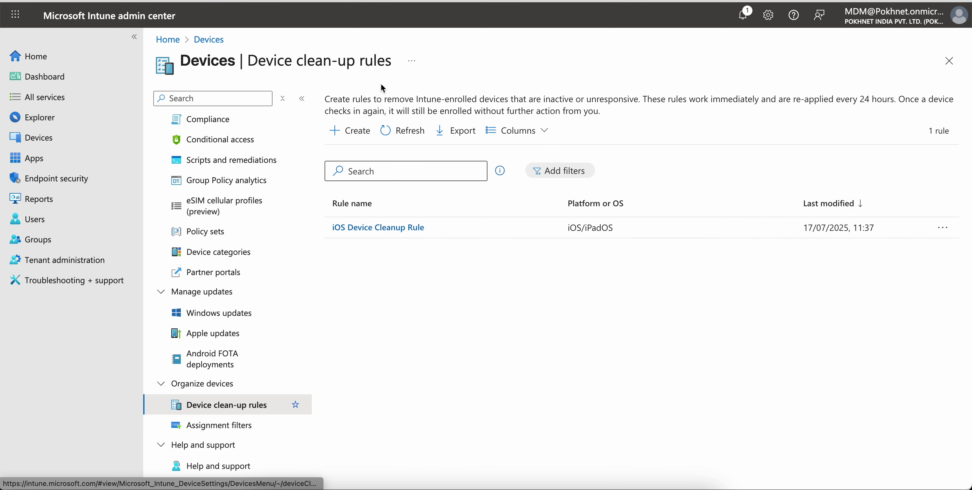
# Step: Start another device clean-up rule with "Windows Device Cleanup Rule" as both its name and description
pyautogui.click(363, 141)
pyautogui.click(284, 157)
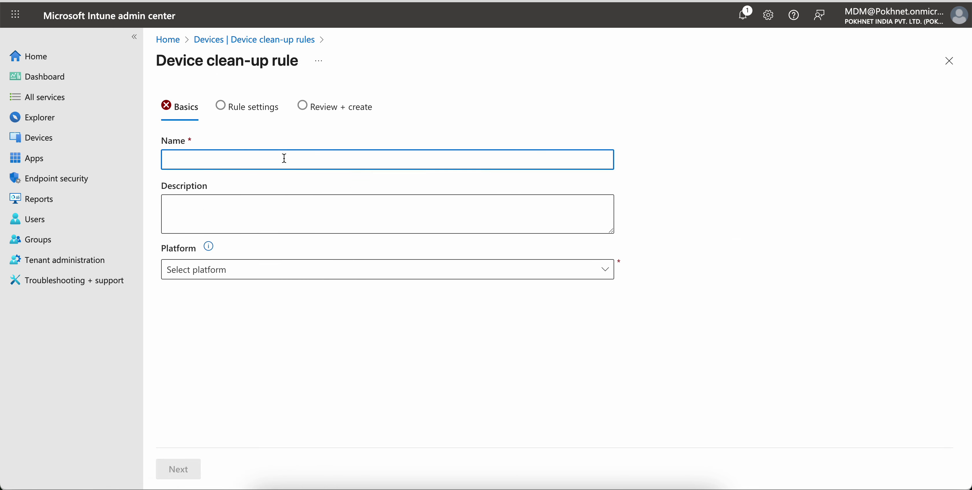
pyautogui.write('Windows Device Clea')
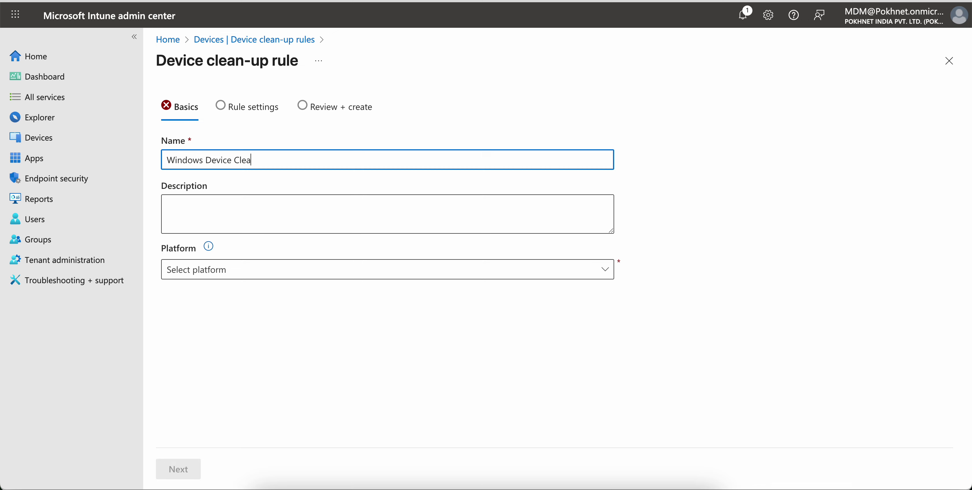
pyautogui.write('nup Rule')
pyautogui.moveTo(320, 158); pyautogui.dragTo(159, 152)
pyautogui.press('super+c')
pyautogui.click(213, 210)
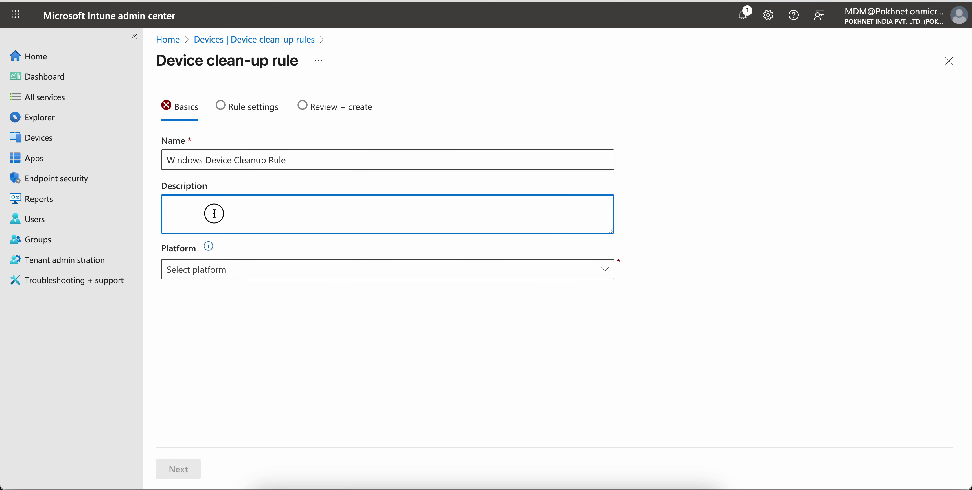
pyautogui.press('super+v')
# Step: Set the rule's platform to Windows and its inactivity limit to 90 days, and proceed to the review
pyautogui.click(251, 268)
pyautogui.click(247, 449)
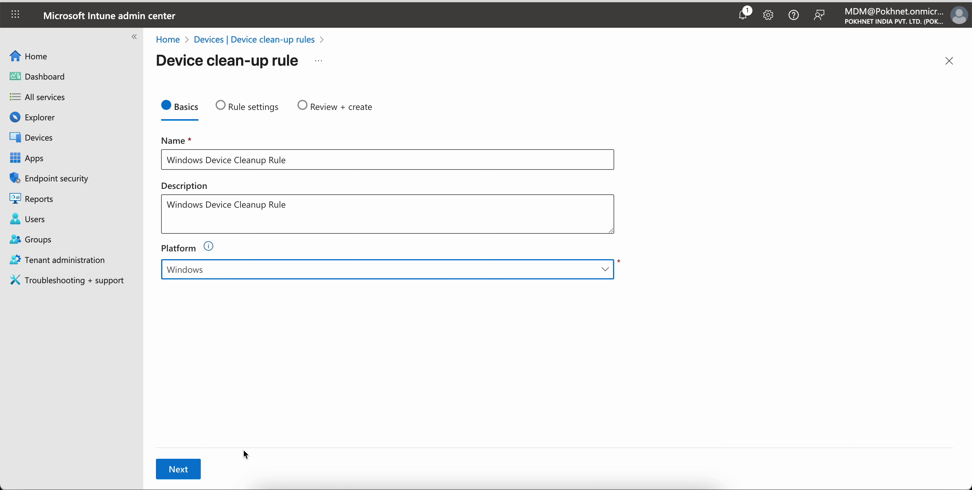
pyautogui.click(183, 468)
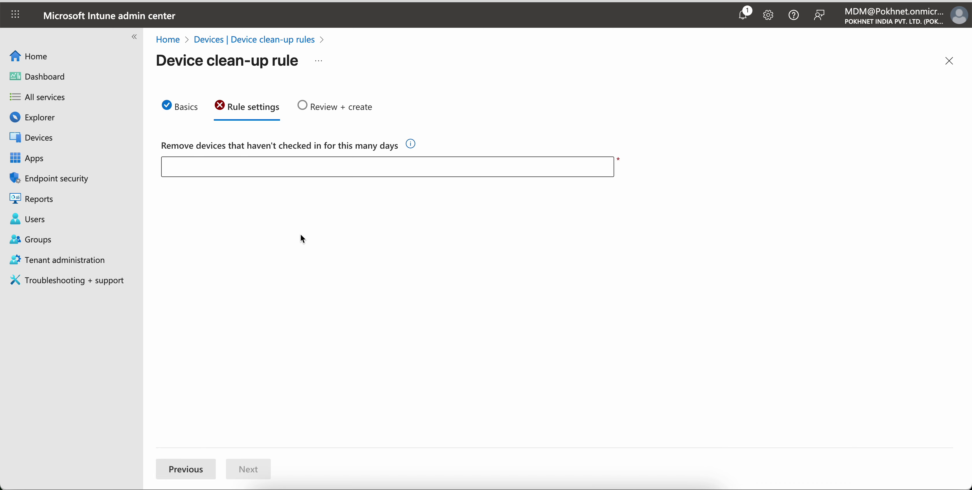
pyautogui.click(306, 167)
pyautogui.write('90')
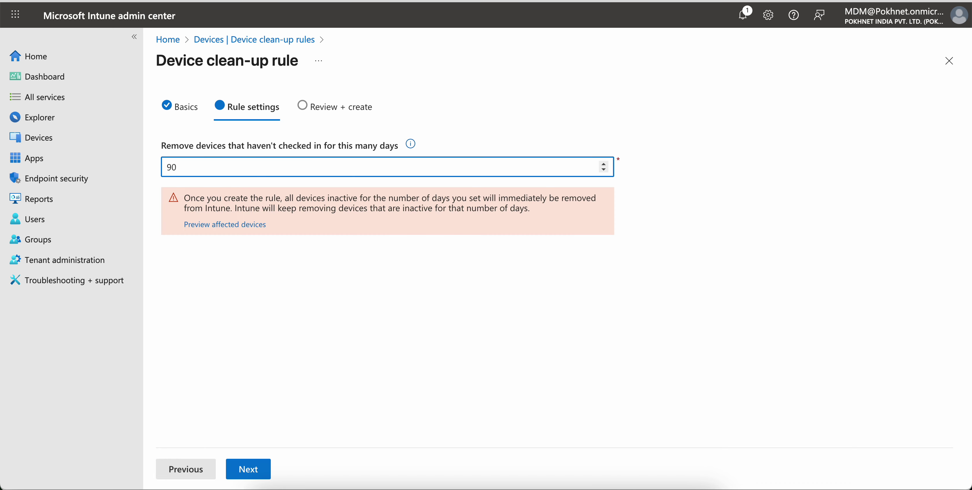
pyautogui.click(272, 467)
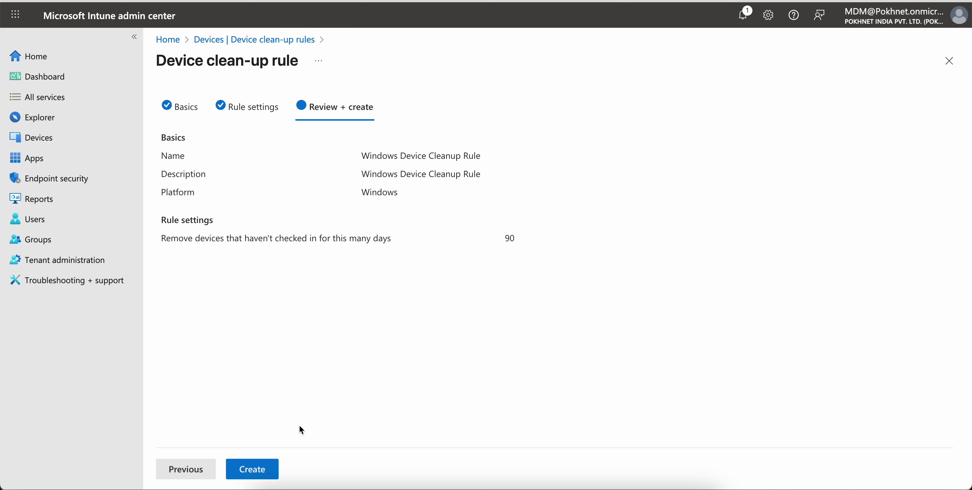
# Step: Create the reviewed Windows Device Cleanup Rule and return to the list of device clean-up rules
pyautogui.click(269, 468)
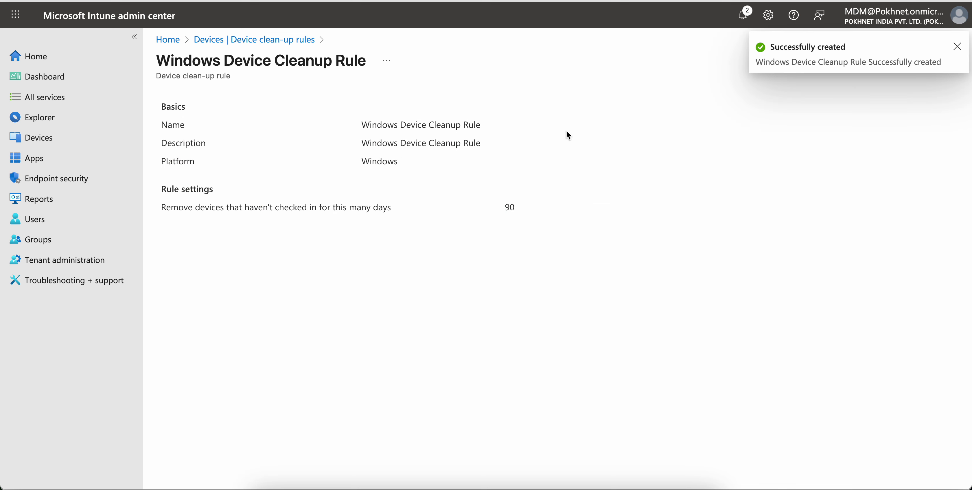
pyautogui.click(310, 42)
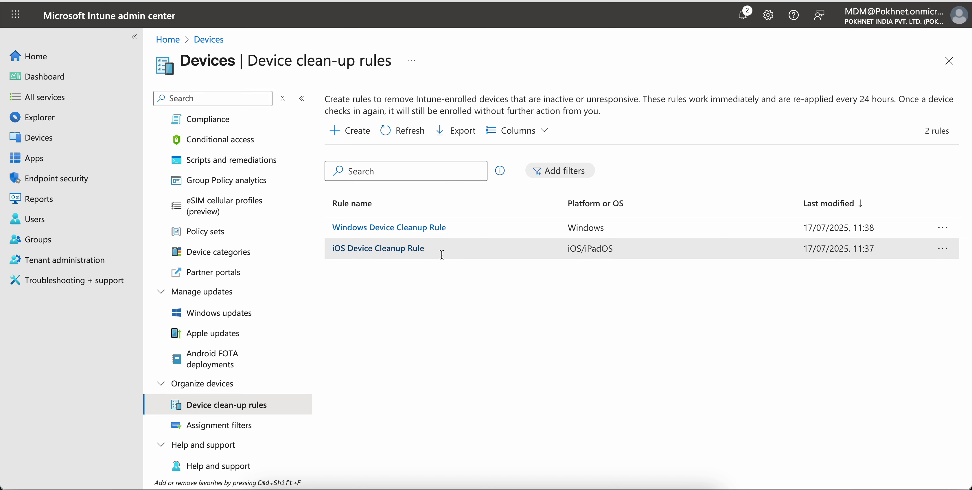
pyautogui.moveTo(630, 251); pyautogui.dragTo(557, 251)
pyautogui.click(566, 227)
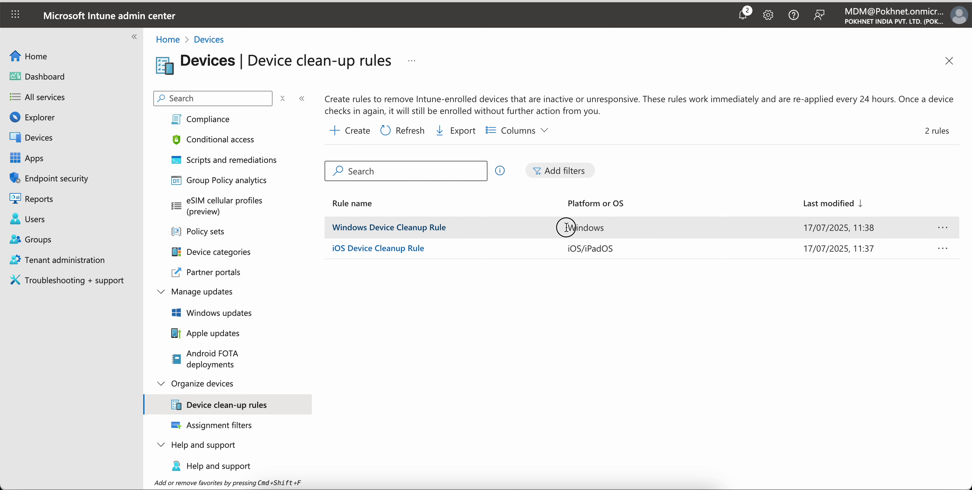
pyautogui.doubleClick(566, 227)
# Step: Start another device clean-up rule with "Android BYOD Device Clean up Rule" as both its name and description
pyautogui.click(350, 130)
pyautogui.click(271, 161)
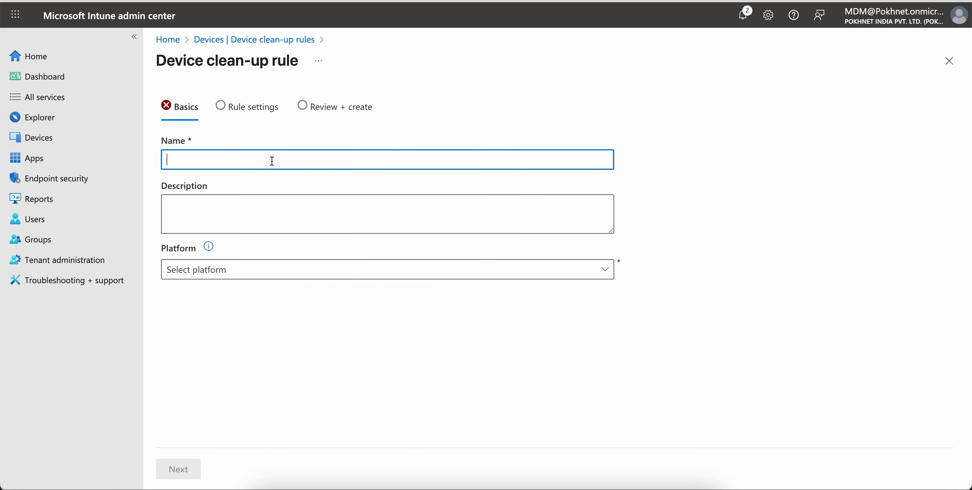
pyautogui.write('Android Device Clean up Rul')
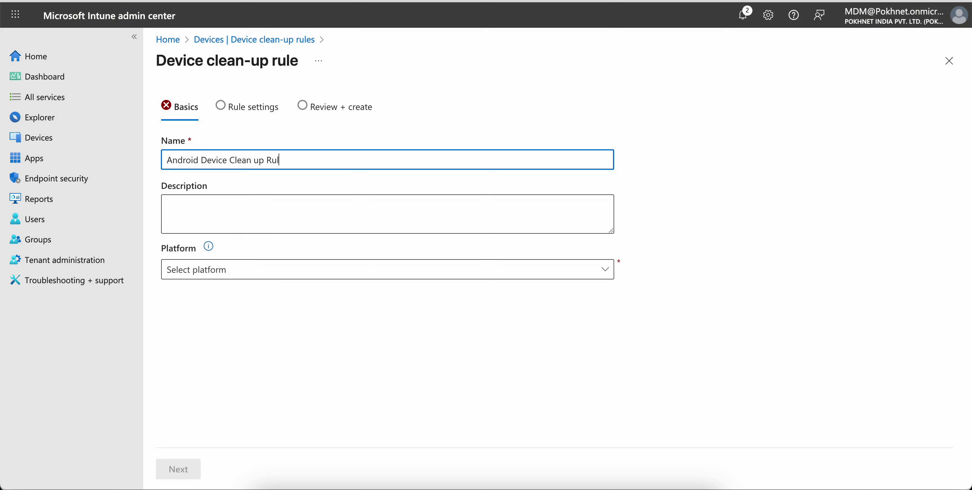
pyautogui.write('e')
pyautogui.click(201, 160)
pyautogui.write('BYOD')
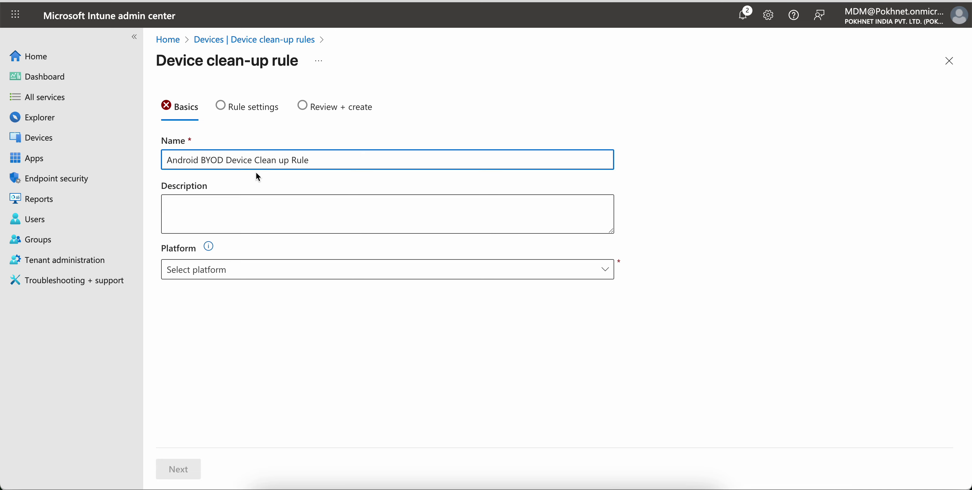
pyautogui.moveTo(324, 159); pyautogui.dragTo(124, 162)
pyautogui.click(215, 211)
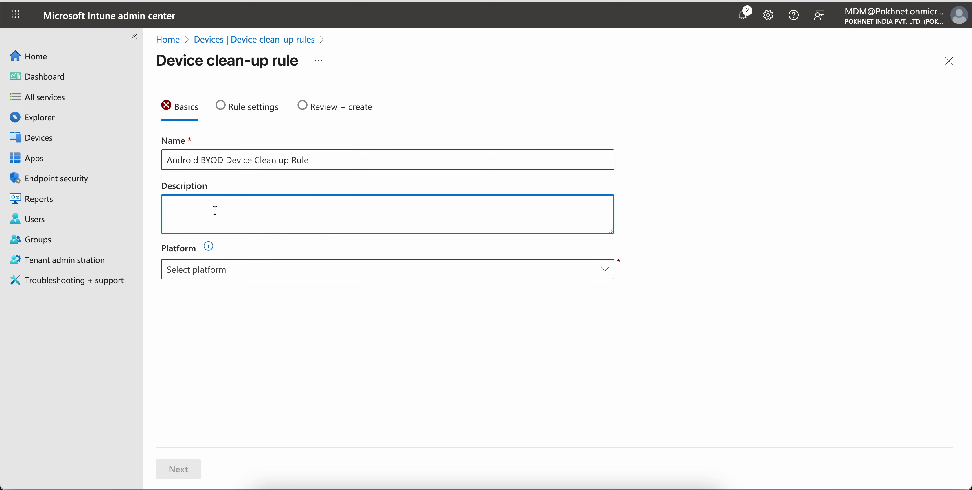
pyautogui.hotkey('ctrl', 'v')
# Step: Set the platform to Android (personally-owned work profile) and the inactivity limit to 45 days, and create the rule
pyautogui.click(232, 275)
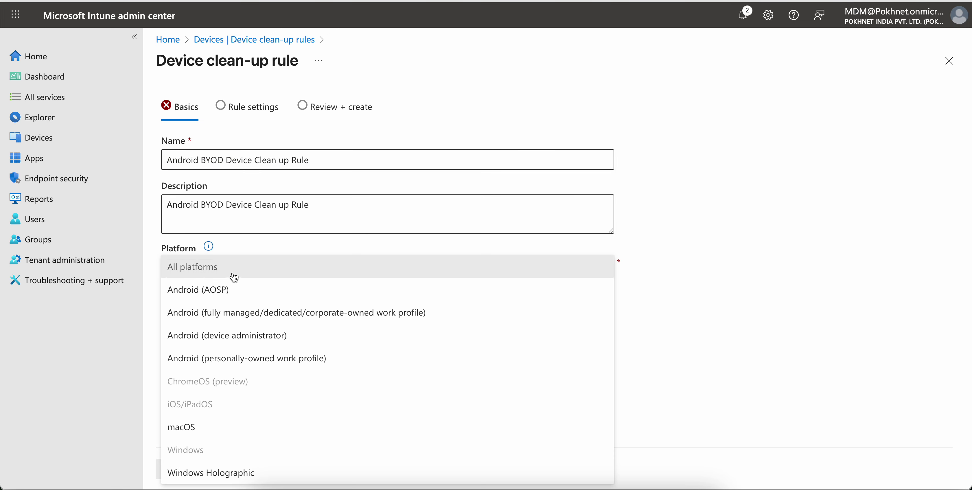
pyautogui.click(289, 362)
pyautogui.click(174, 470)
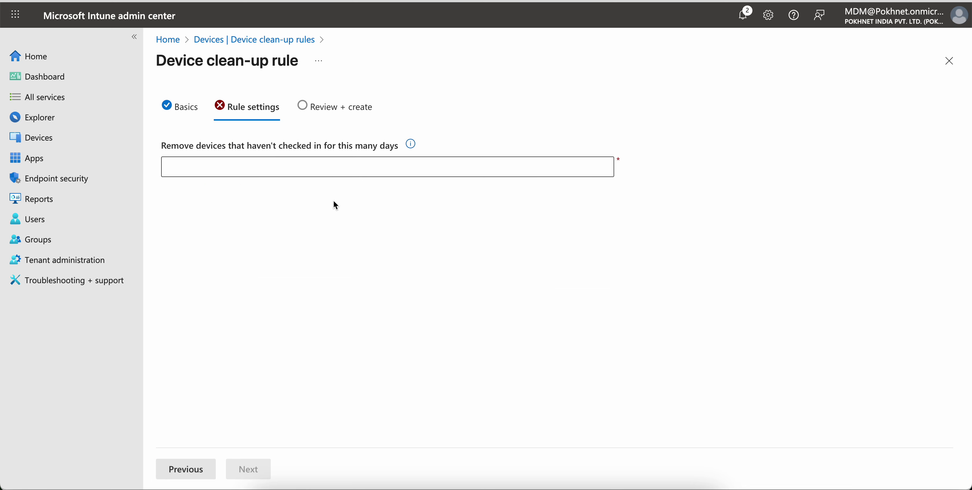
pyautogui.click(334, 172)
pyautogui.write('45')
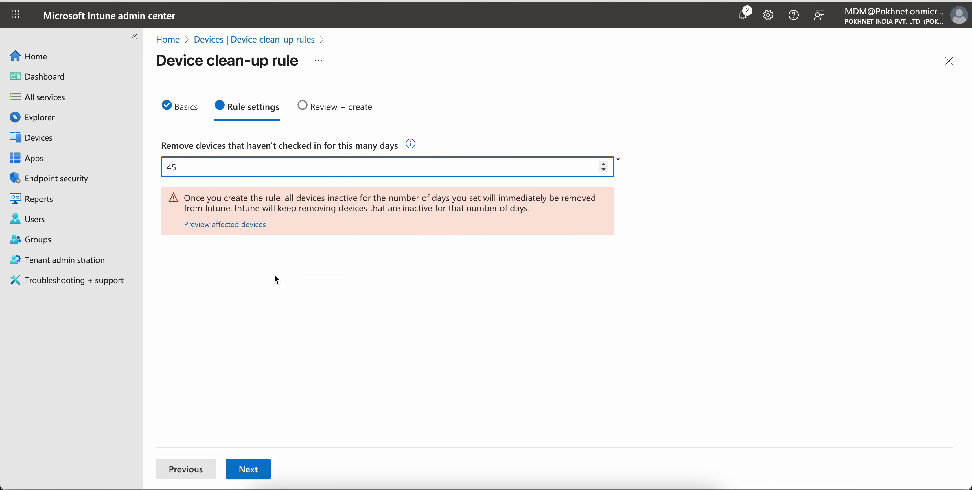
pyautogui.click(254, 476)
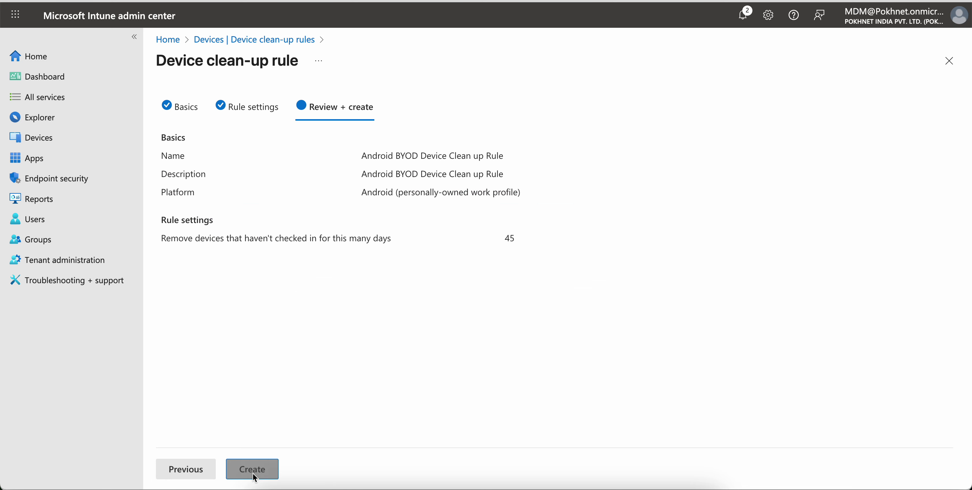
pyautogui.click(253, 475)
pyautogui.click(304, 41)
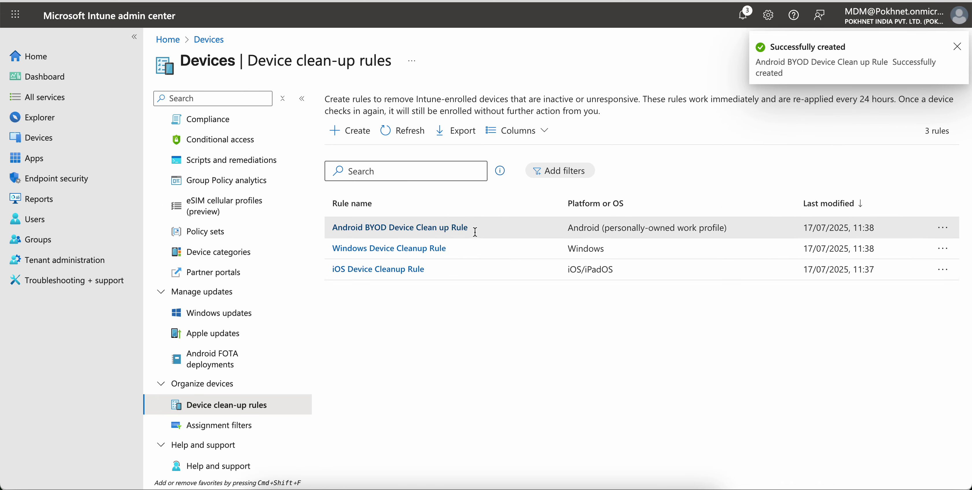
pyautogui.tripleClick(641, 272)
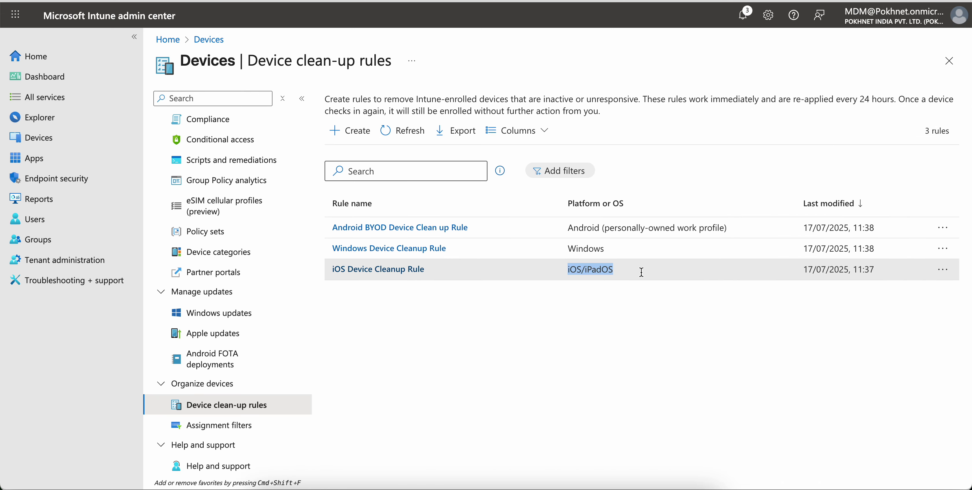
pyautogui.moveTo(616, 249); pyautogui.dragTo(731, 228)
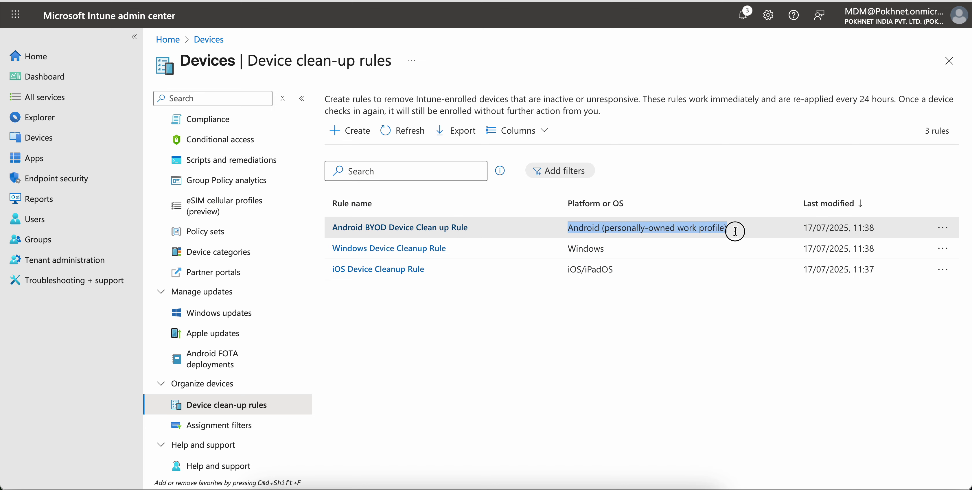
pyautogui.click(610, 348)
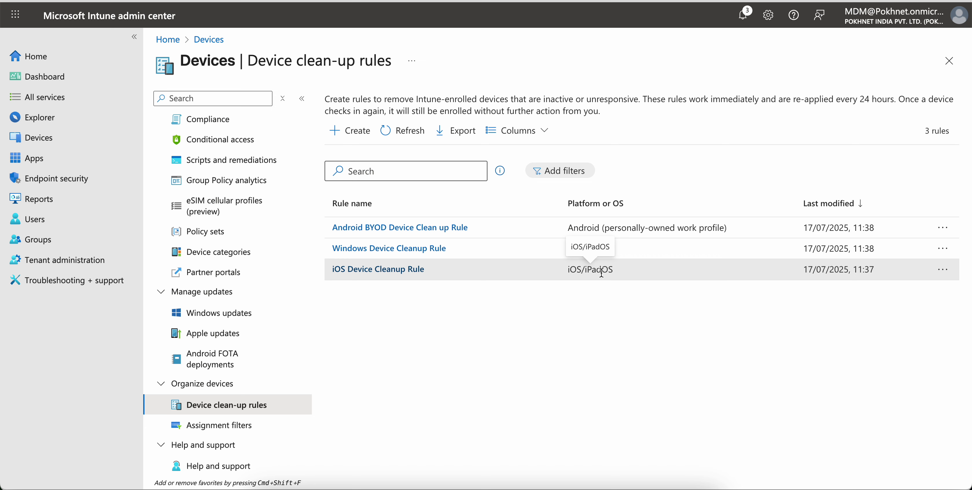
pyautogui.moveTo(568, 270); pyautogui.dragTo(619, 269)
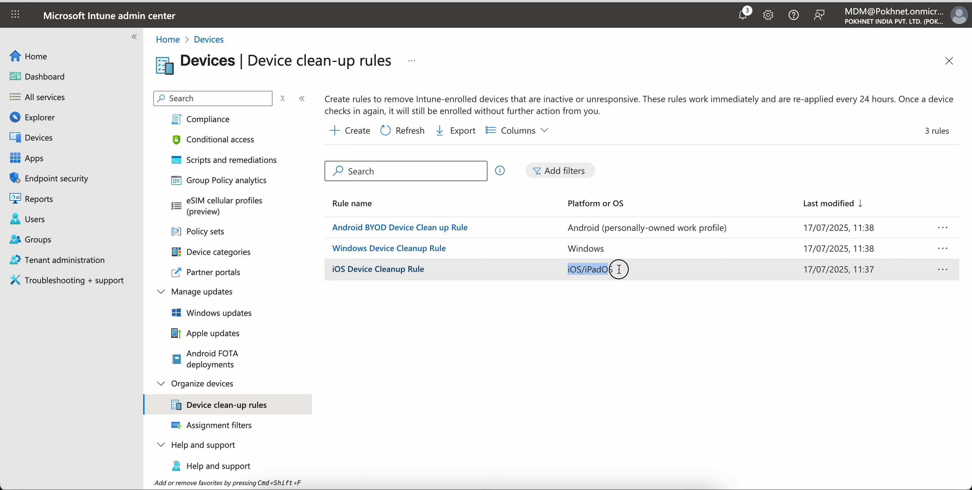
# Step: Start another device clean-up rule named "iOS Device Rule" with its platform set to All platforms
pyautogui.click(355, 124)
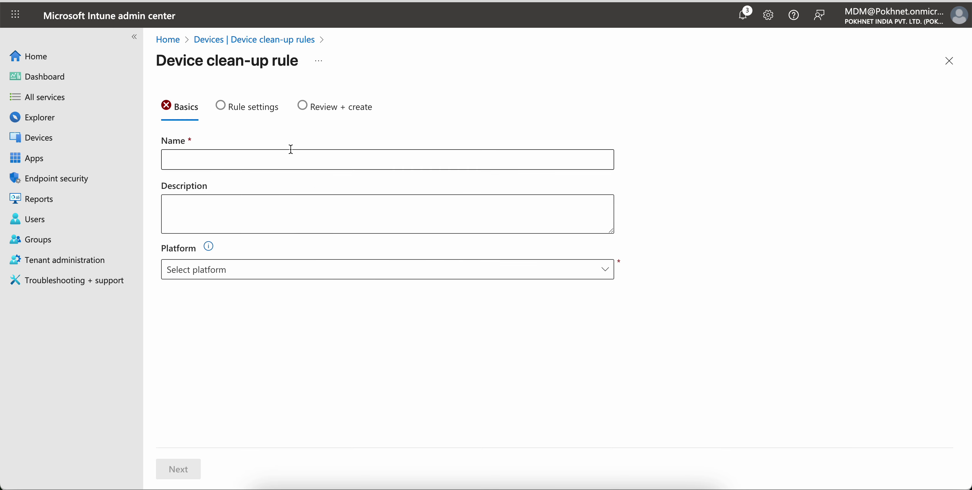
pyautogui.click(268, 159)
pyautogui.write('iOS')
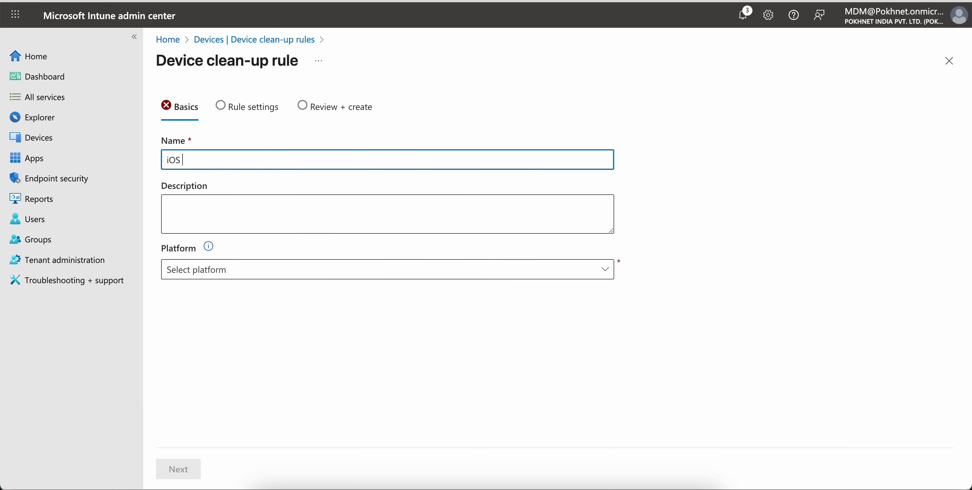
pyautogui.write(' Device Rule')
pyautogui.click(267, 270)
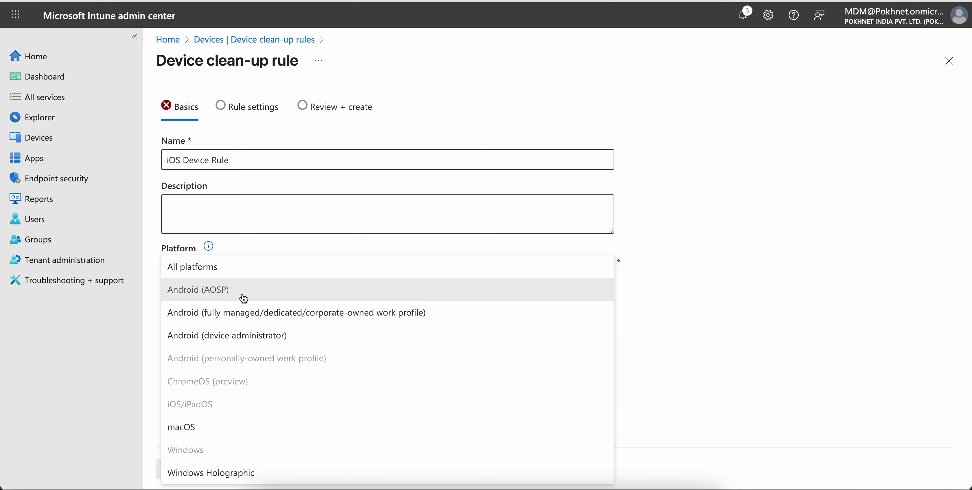
pyautogui.click(245, 269)
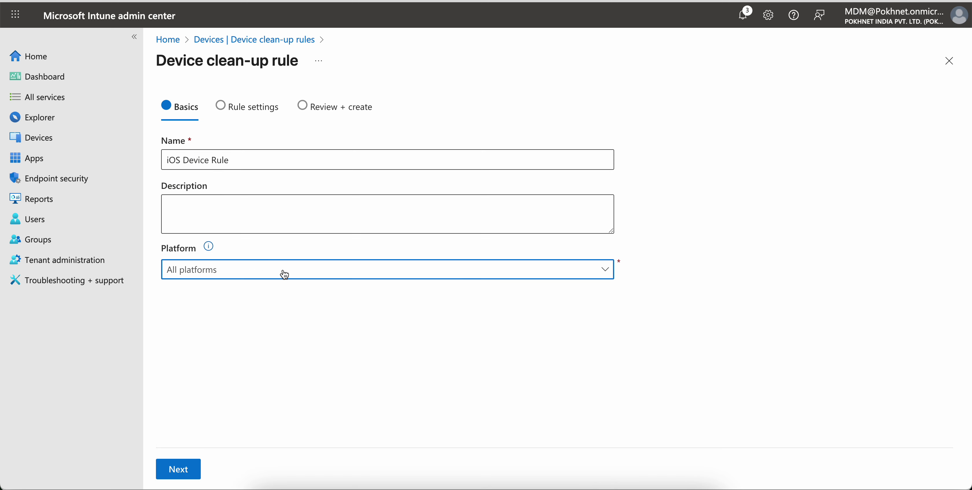
# Step: Change the new rule's name to "All Platform Device Rule", leaving the description empty
pyautogui.moveTo(182, 160); pyautogui.dragTo(149, 156)
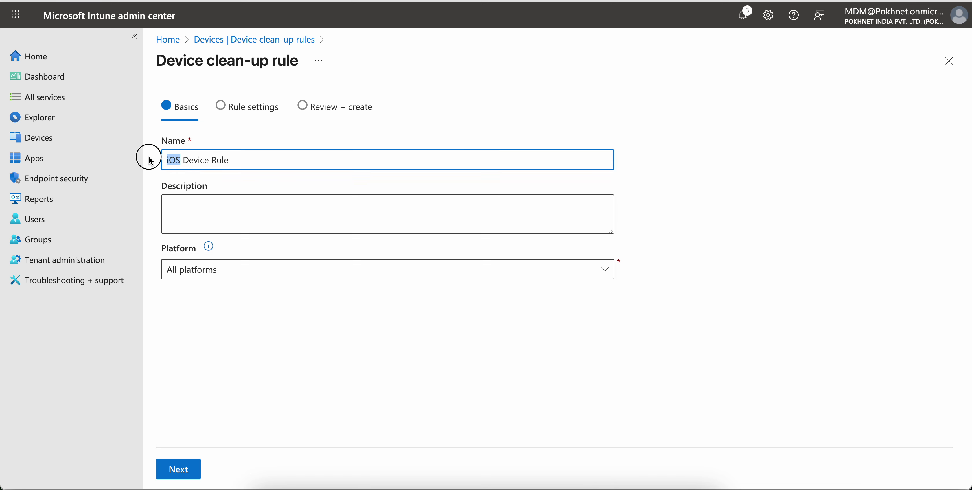
pyautogui.write('All Platof')
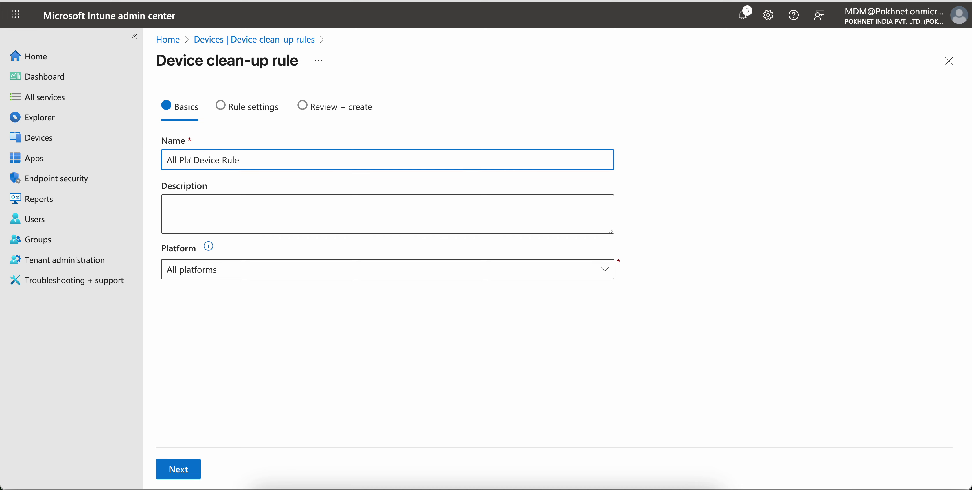
pyautogui.write('orm')
pyautogui.click(199, 159)
pyautogui.press('BackSpace')
pyautogui.click(274, 188)
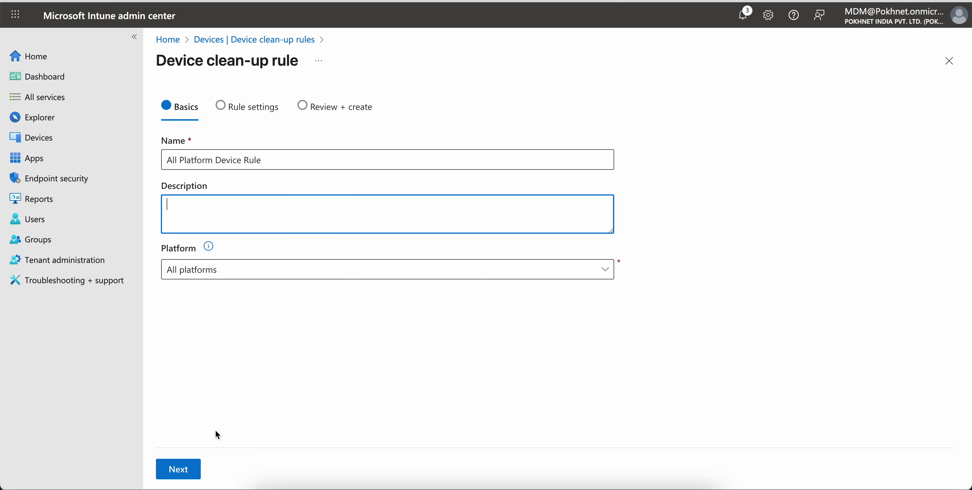
# Step: Set the all-platforms rule's inactivity limit to 30 days, create the rule and return to the rules list
pyautogui.click(185, 476)
pyautogui.click(336, 170)
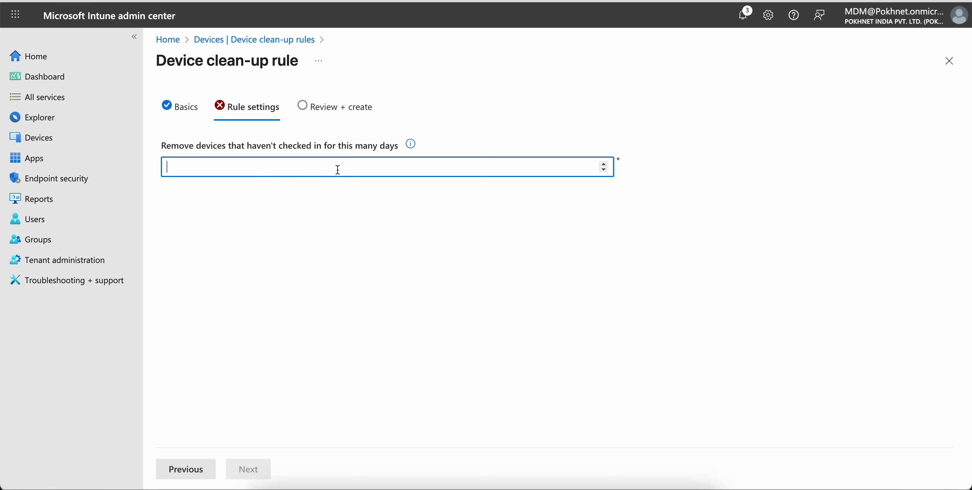
pyautogui.write('30')
pyautogui.click(262, 477)
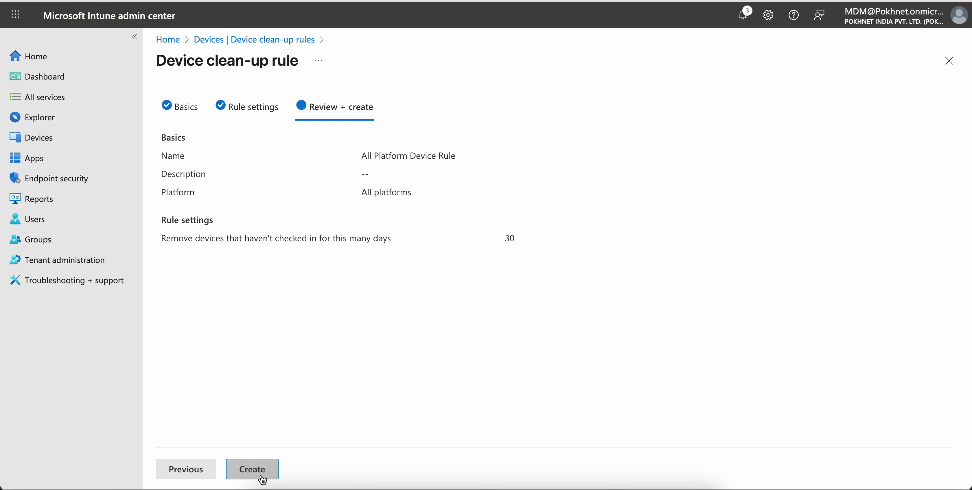
pyautogui.click(262, 476)
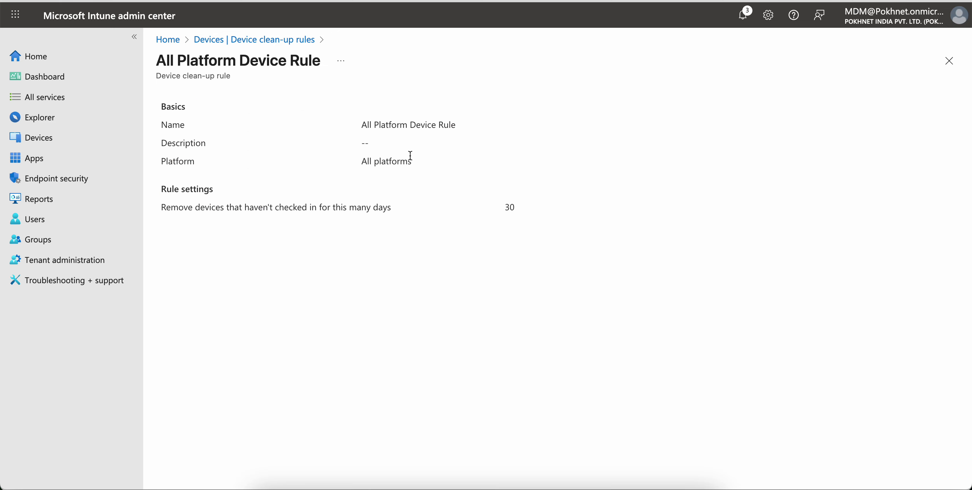
pyautogui.click(300, 44)
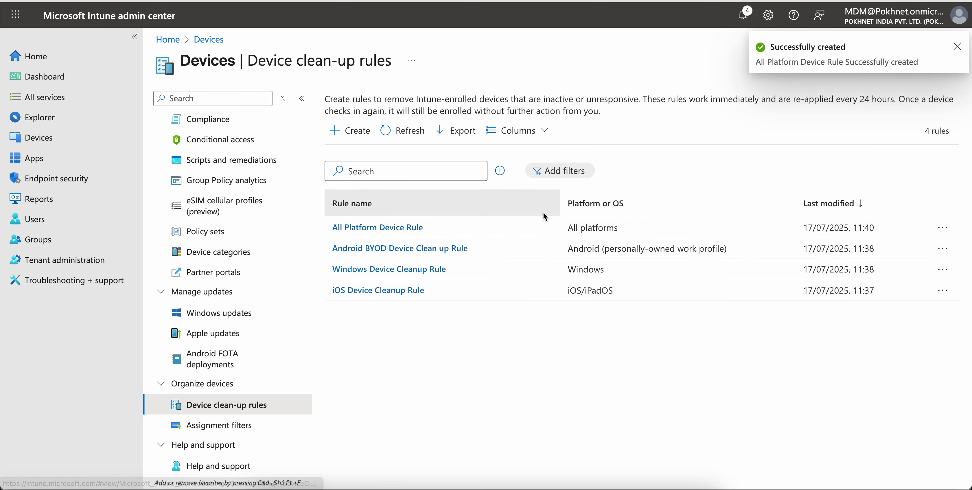
pyautogui.click(561, 247)
pyautogui.moveTo(561, 247); pyautogui.dragTo(568, 291)
pyautogui.click(556, 320)
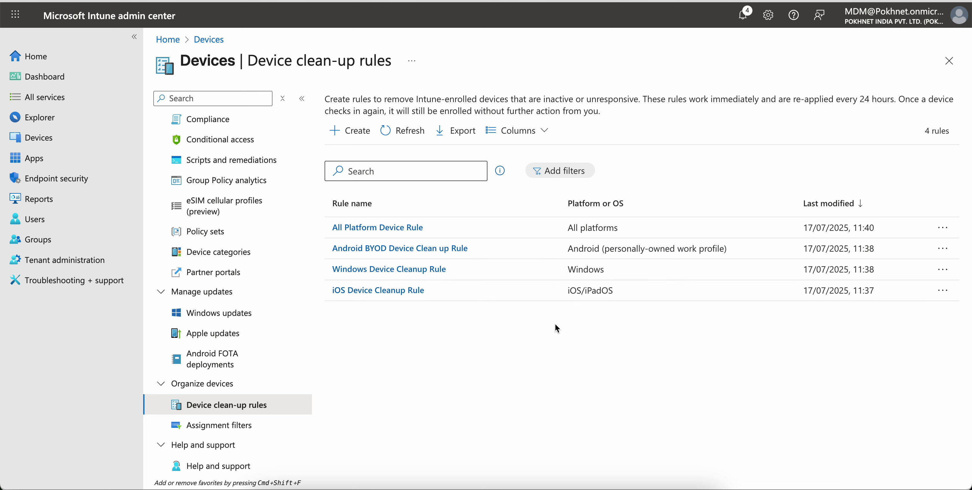
pyautogui.moveTo(627, 291); pyautogui.dragTo(555, 294)
pyautogui.click(549, 319)
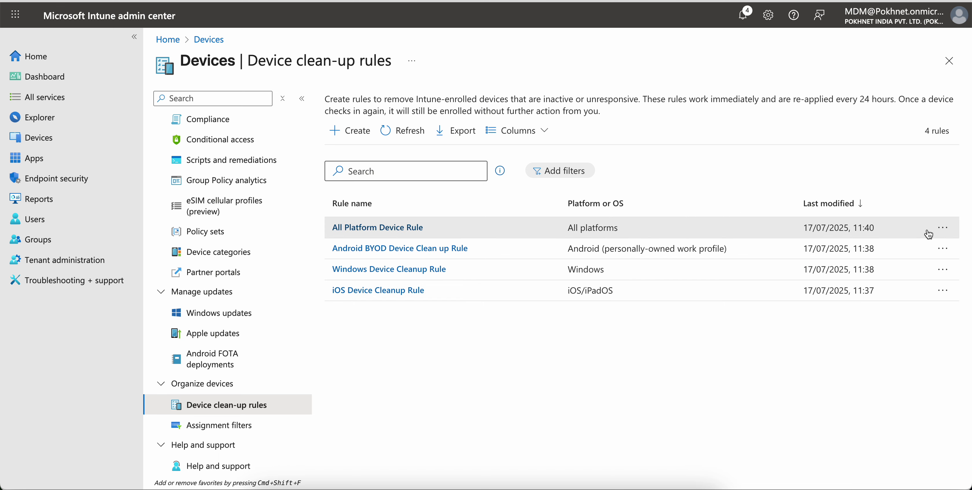
# Step: Delete All Platform Device Rule from the list of device clean-up rules
pyautogui.click(942, 227)
pyautogui.click(878, 249)
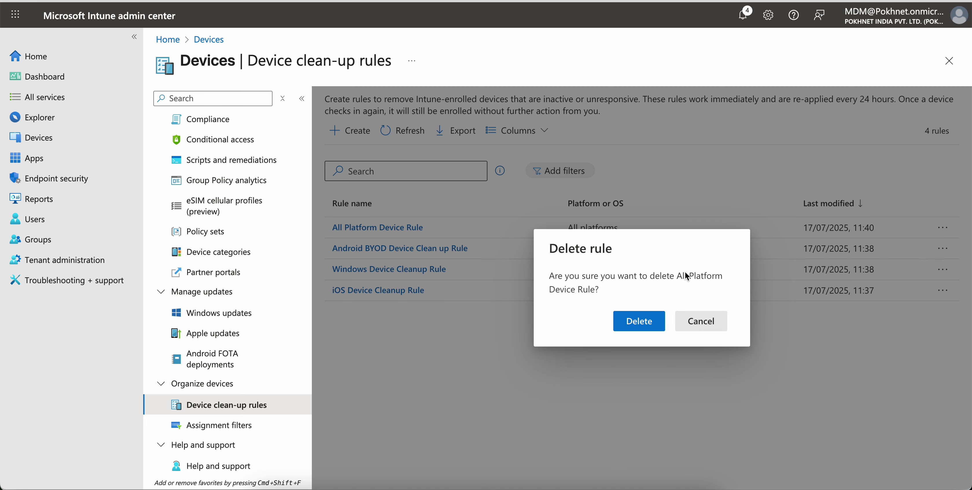
pyautogui.click(639, 320)
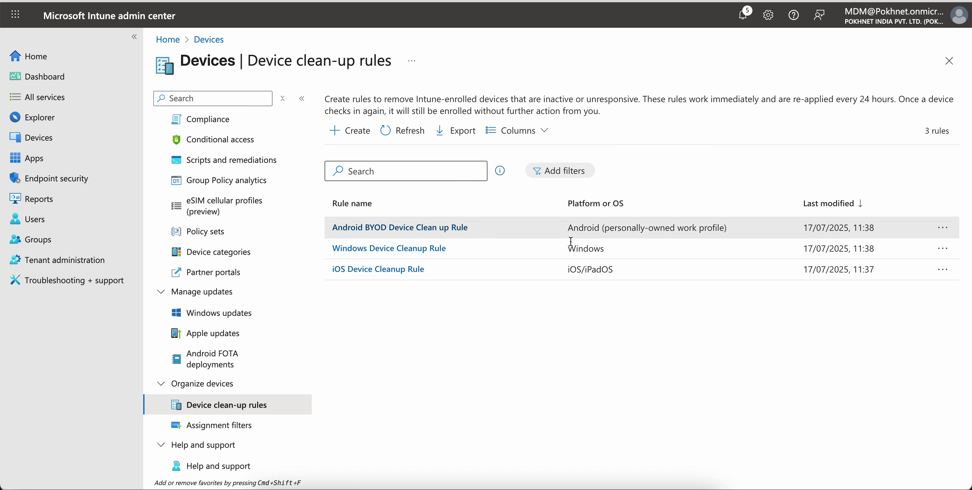
# Step: Edit iOS Device Cleanup Rule and set its inactivity limit to 30 days
pyautogui.click(423, 276)
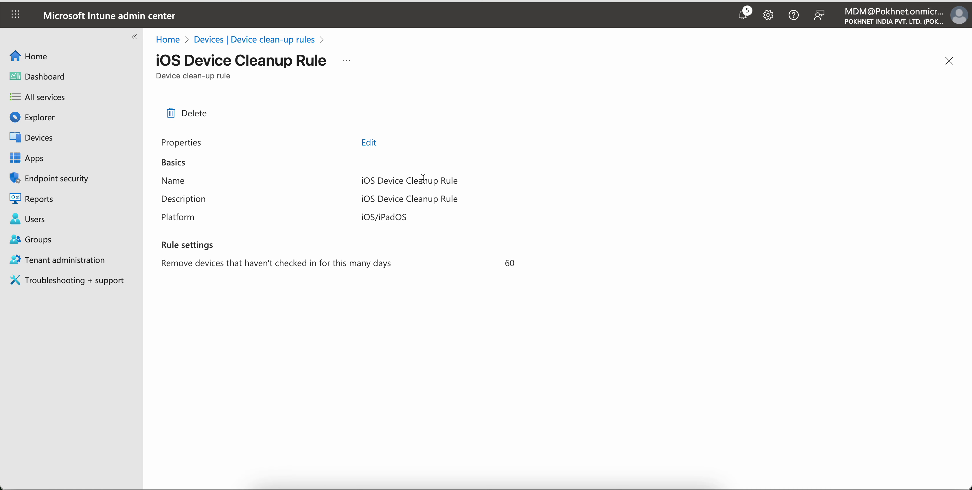
pyautogui.click(376, 150)
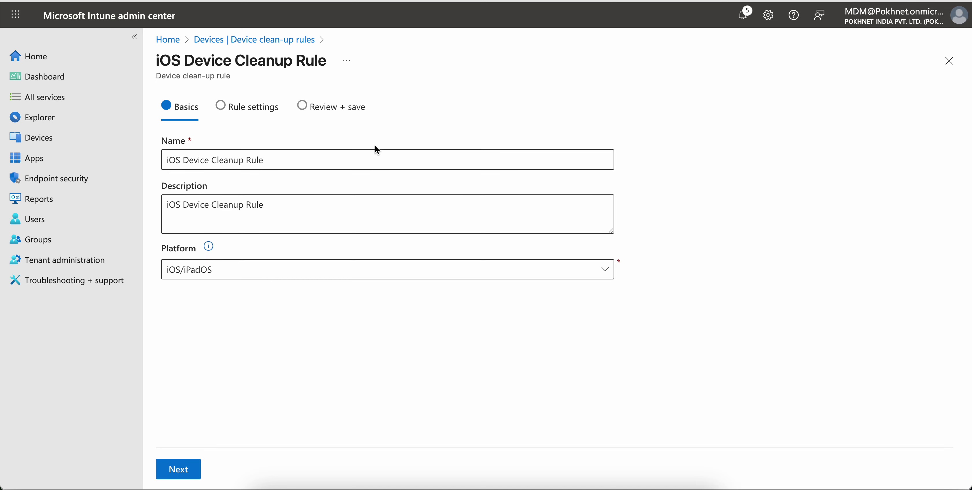
pyautogui.click(178, 469)
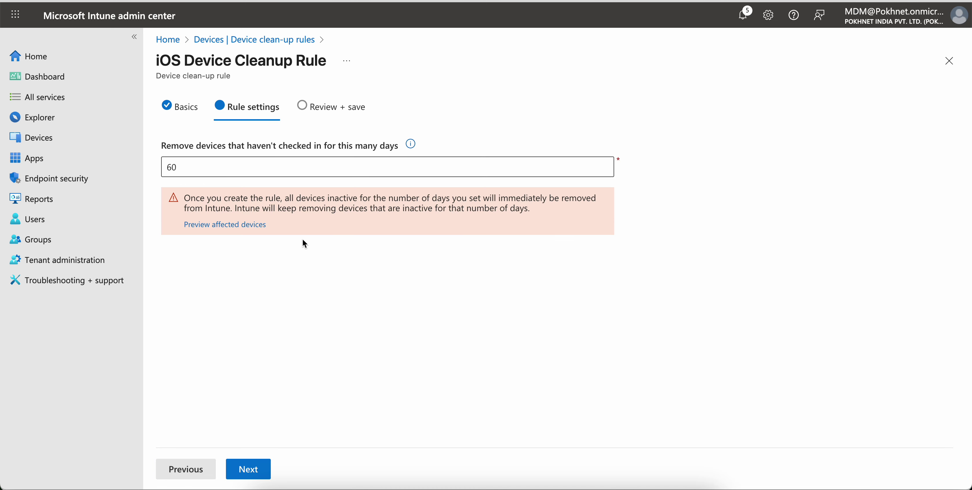
pyautogui.click(213, 170)
pyautogui.doubleClick(213, 170)
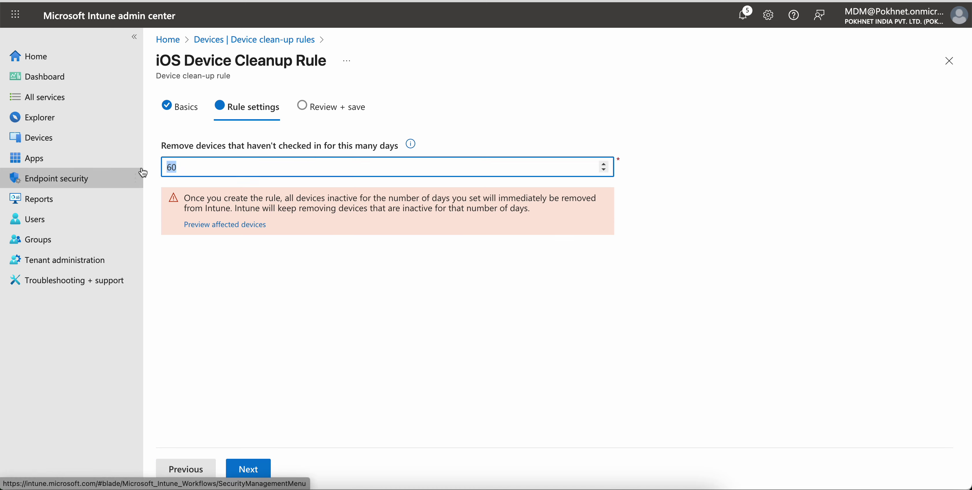
pyautogui.write('30')
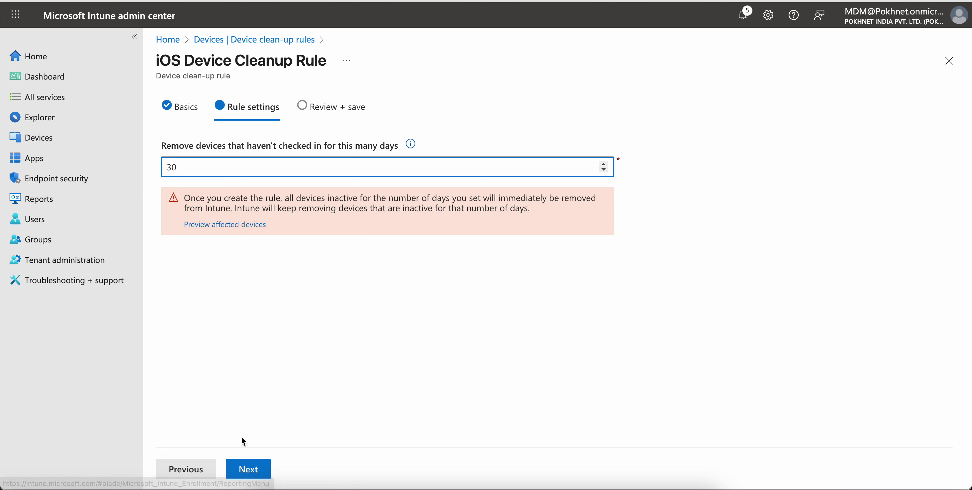
# Step: Save the edited iOS Device Cleanup Rule and refresh the list of device clean-up rules
pyautogui.click(257, 473)
pyautogui.click(258, 473)
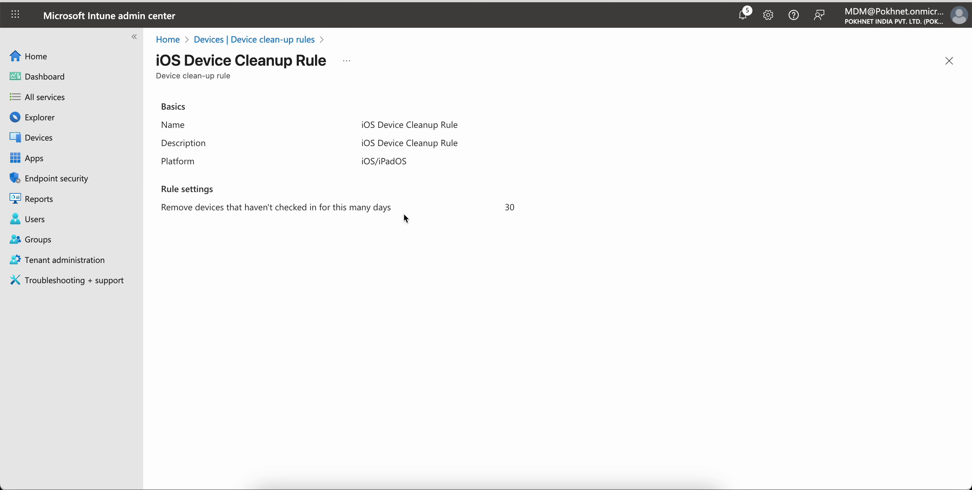
pyautogui.click(289, 41)
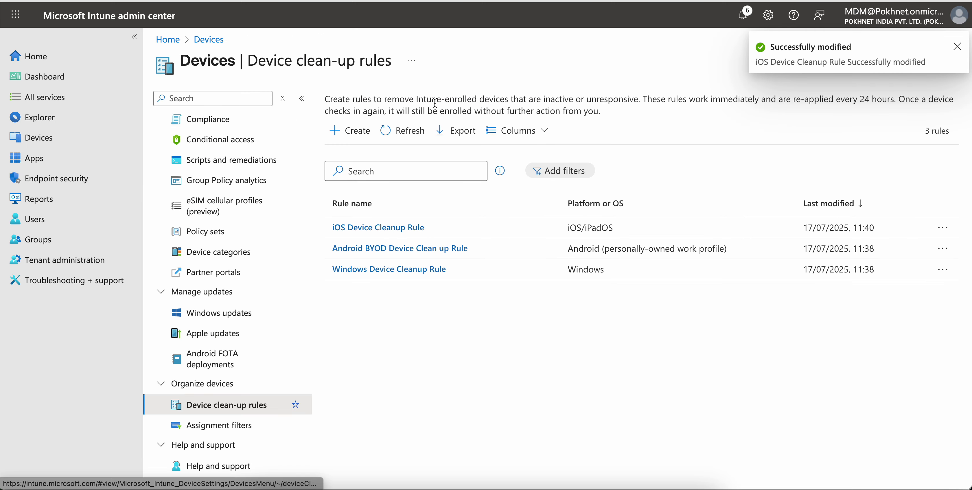
pyautogui.click(402, 131)
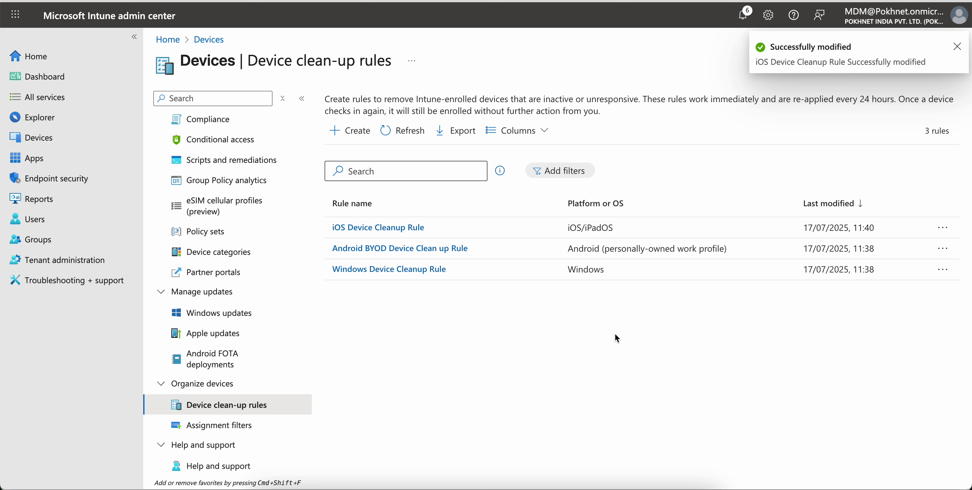